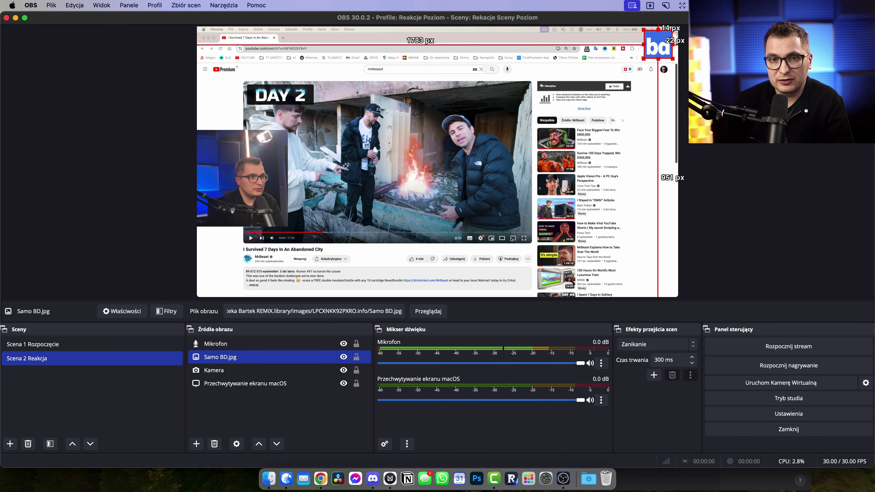
- Put the YouTube video in Chrome in full screen, and slightly enlarge the Kamera source and move it to the canvas's lower-left corner
key("super+Tab")
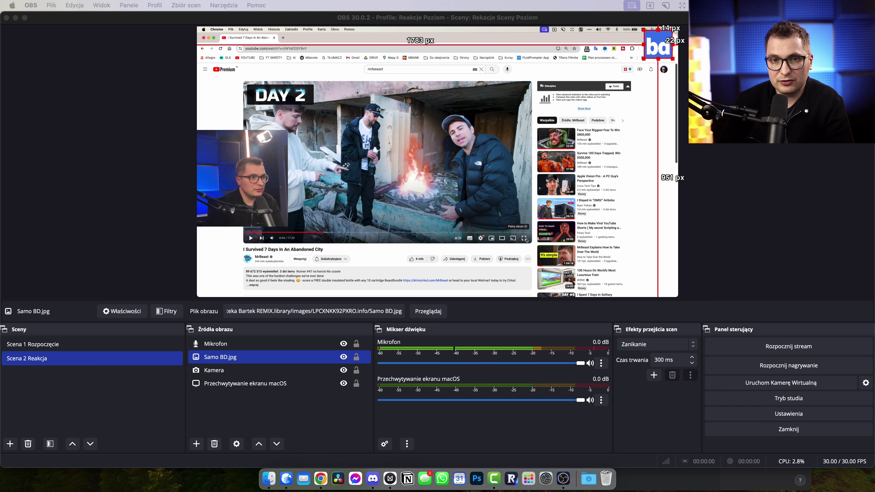
left_click(525, 239)
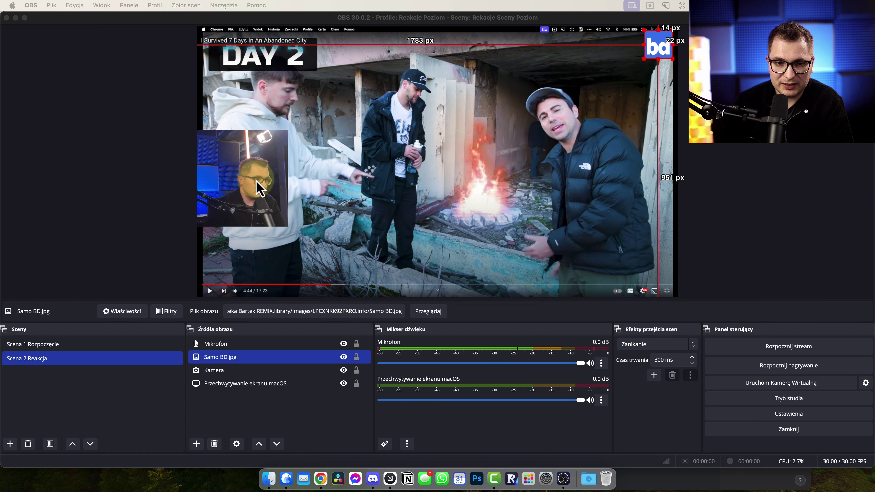
left_click(217, 371)
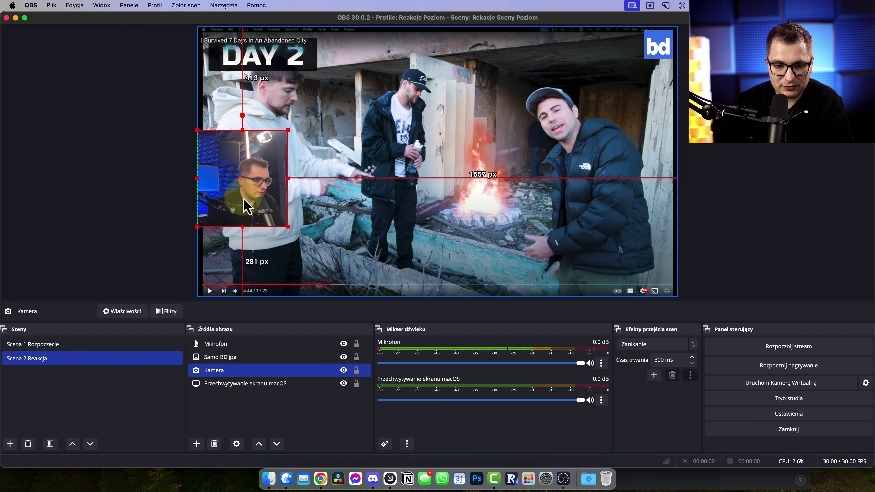
left_click_drag(249, 191, 248, 254)
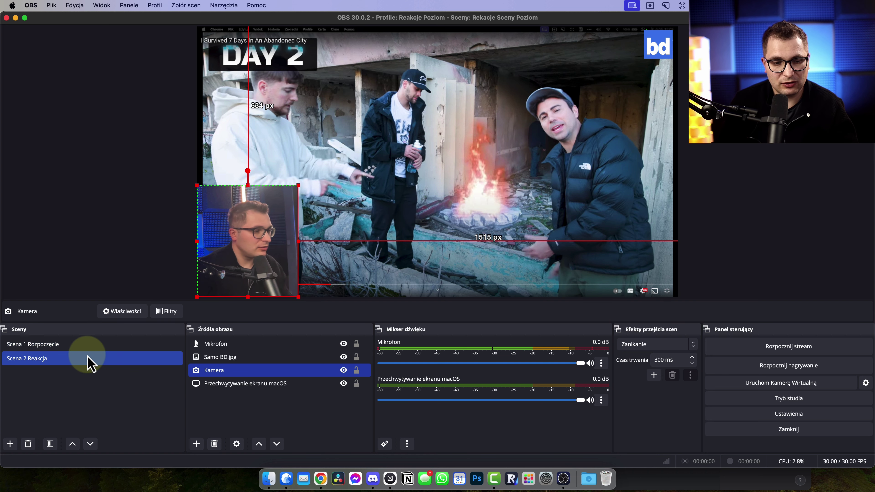
- Duplicate the scene Scena 2 Reakcja under the name Scena 3
right_click(90, 363)
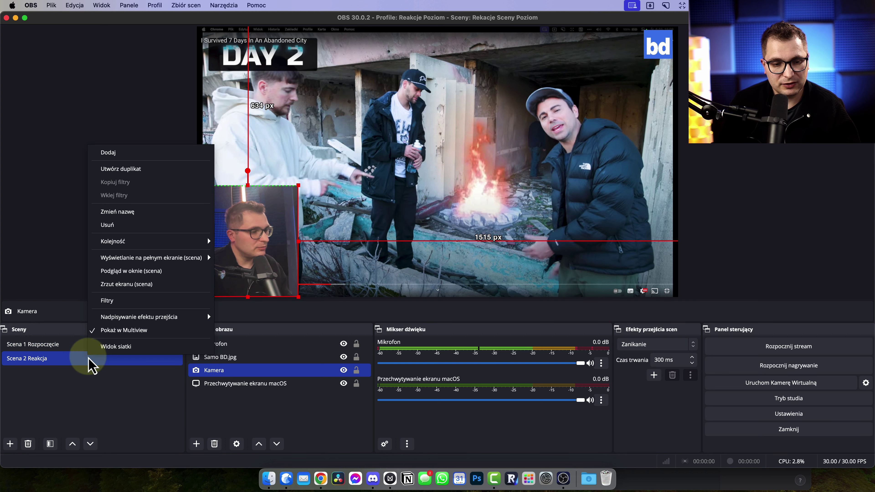
left_click(135, 169)
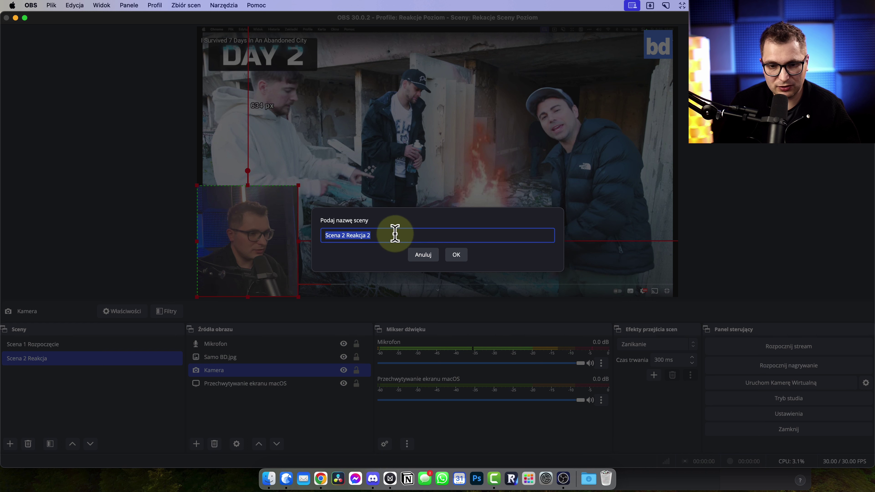
left_click_drag(310, 234, 333, 236)
type("3")
key("Return")
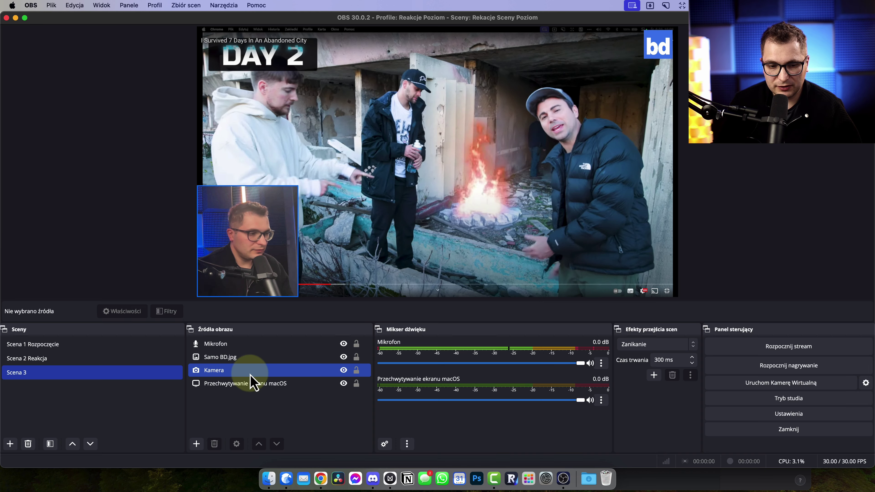
- Shrink the macOS screen capture in Scena 3 and position it about 499 px from the canvas's left edge and 176 px from the top
left_click(250, 384)
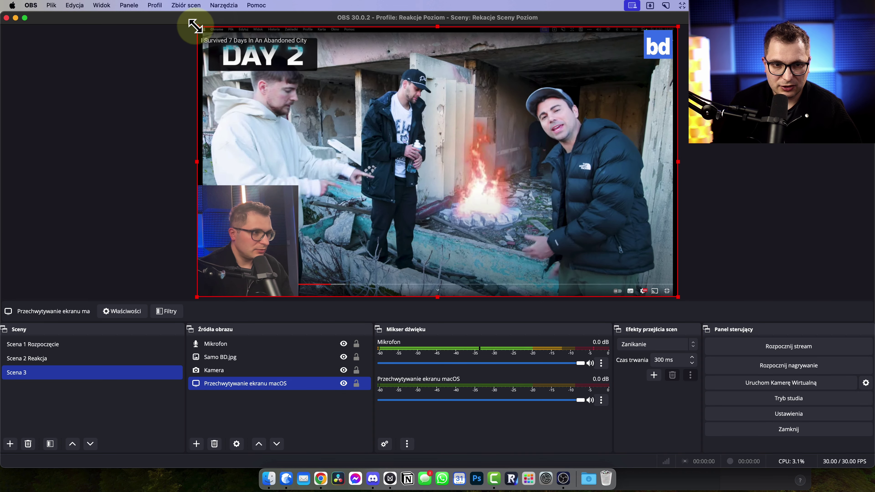
left_click_drag(197, 26, 336, 102)
left_click_drag(470, 181, 460, 148)
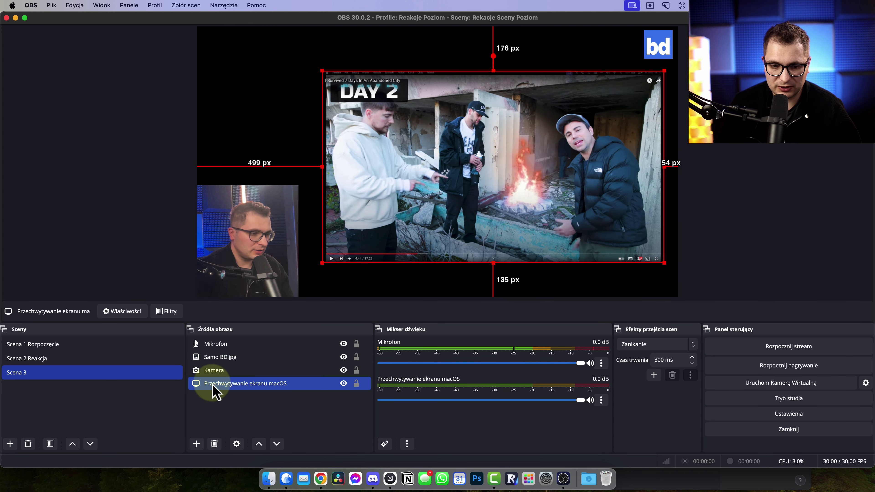
- Enlarge the Kamera source and place it against the canvas's left edge beside the screen capture, about 158 px from the top
left_click(220, 372)
left_click_drag(260, 234, 263, 119)
left_click_drag(297, 176, 336, 230)
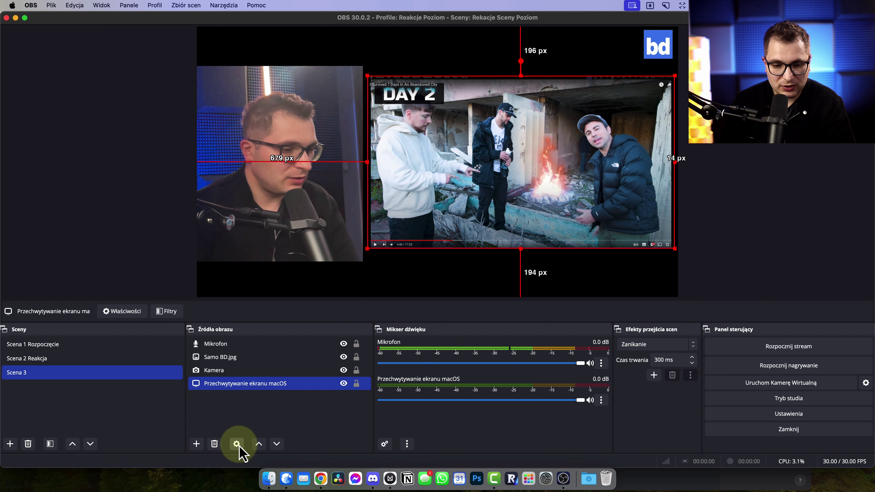
- Add the background image sdsada.png from the Eagle library to Scena 3 and place it beneath all other sources
left_click(286, 479)
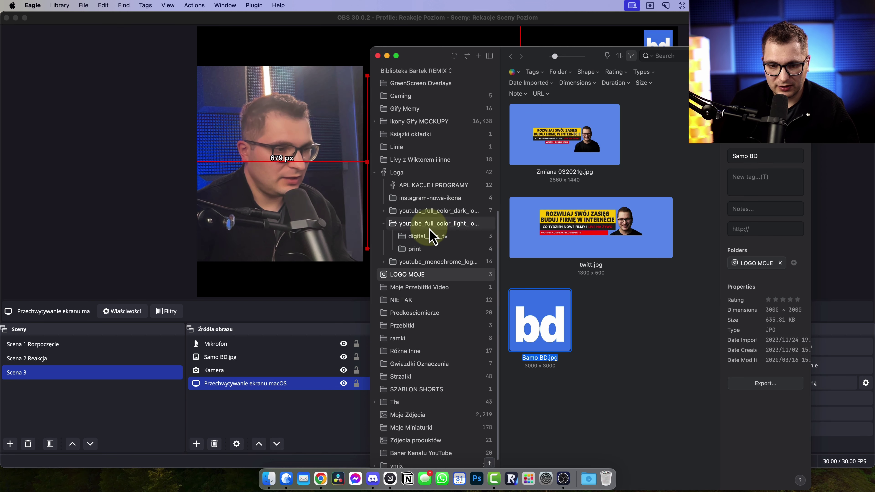
left_click_drag(396, 402, 256, 365)
mouse_move(248, 397)
left_mouse_down()
mouse_move(244, 413)
mouse_move(240, 406)
left_mouse_up()
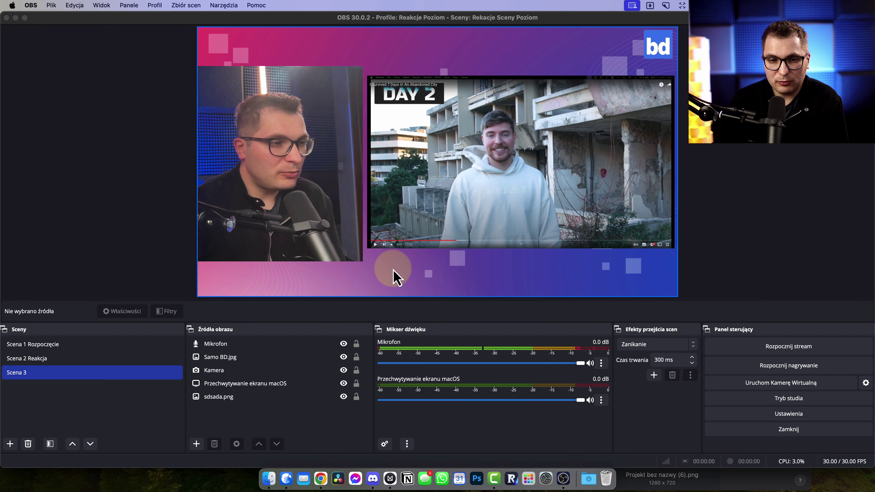
- Duplicate Scena 3 as Scena 4 and enlarge its Kamera source until it ends about 760 px from the canvas's right edge
left_click(83, 386)
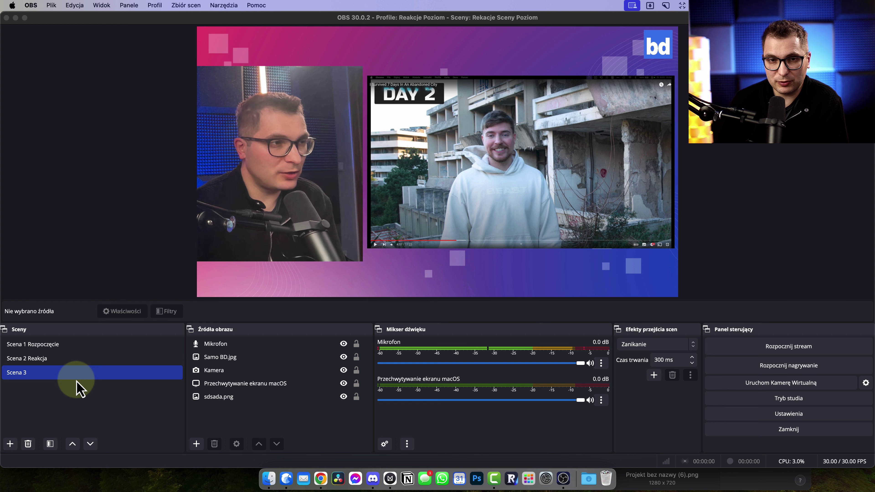
key("Return")
left_click(244, 384)
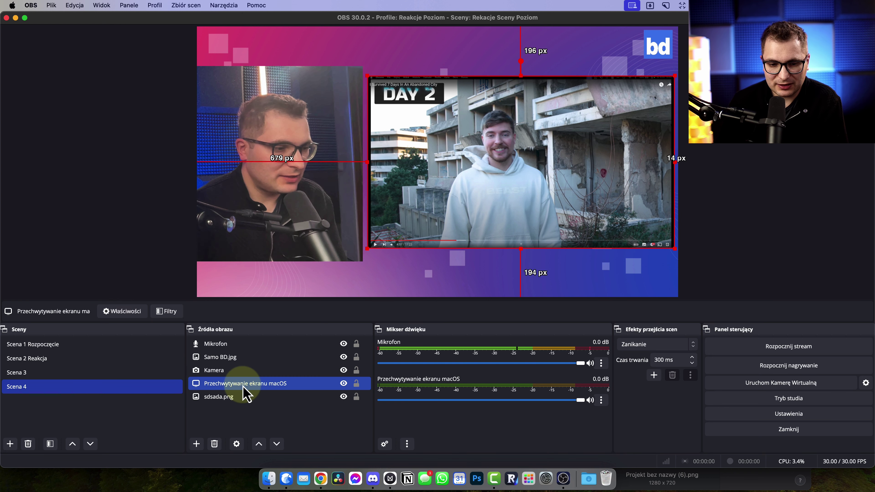
left_click(241, 371)
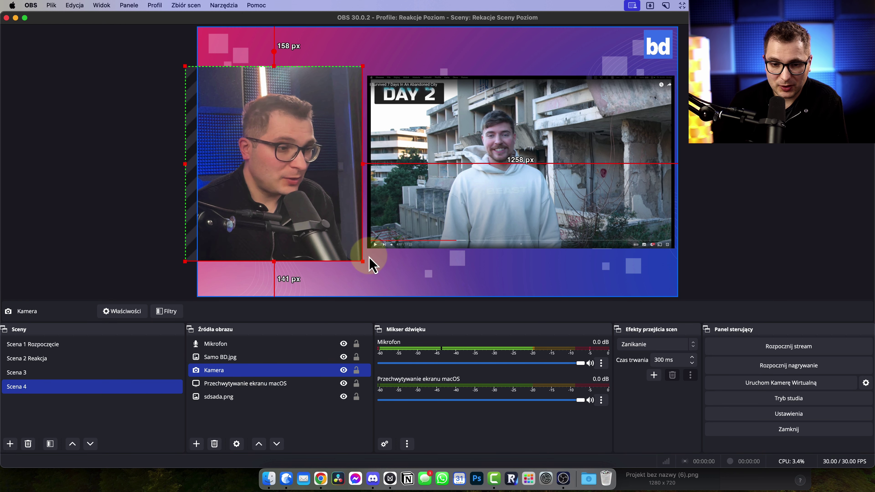
left_click_drag(362, 262, 435, 196)
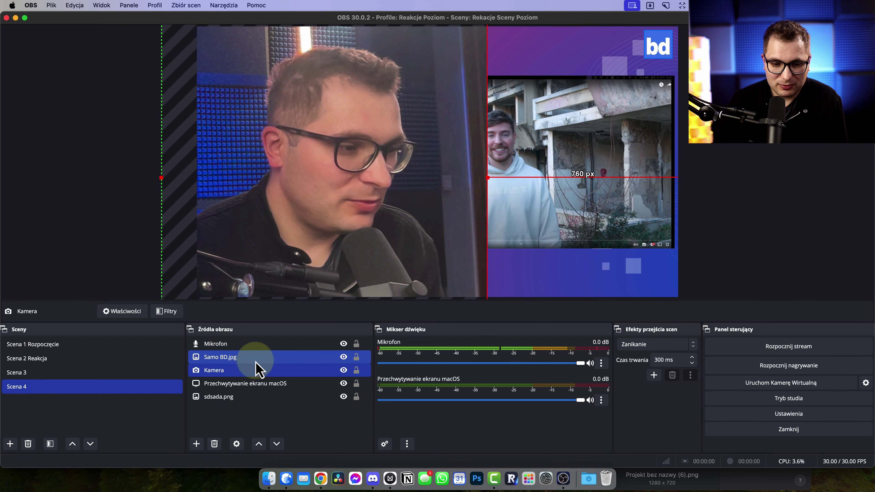
- Shrink the macOS screen capture in Scena 4 and reposition it beside the enlarged camera image
left_click(259, 383)
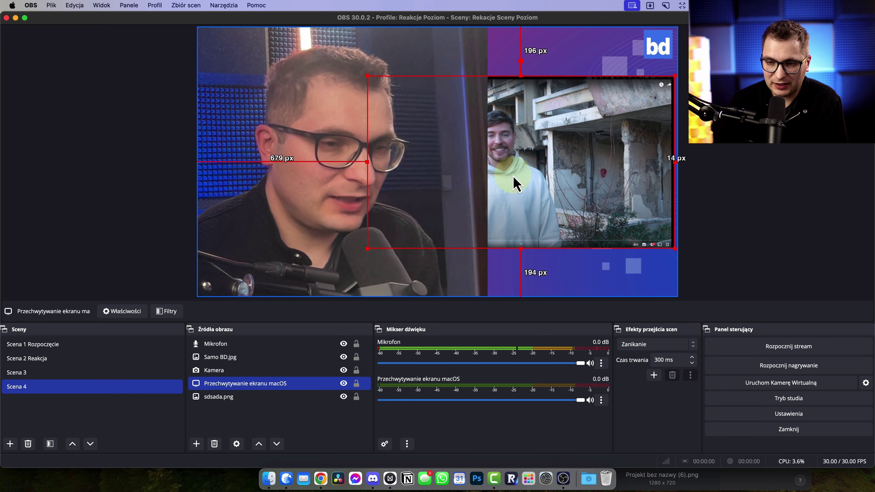
left_click(548, 186)
left_click_drag(364, 256, 504, 176)
left_click_drag(586, 146, 571, 181)
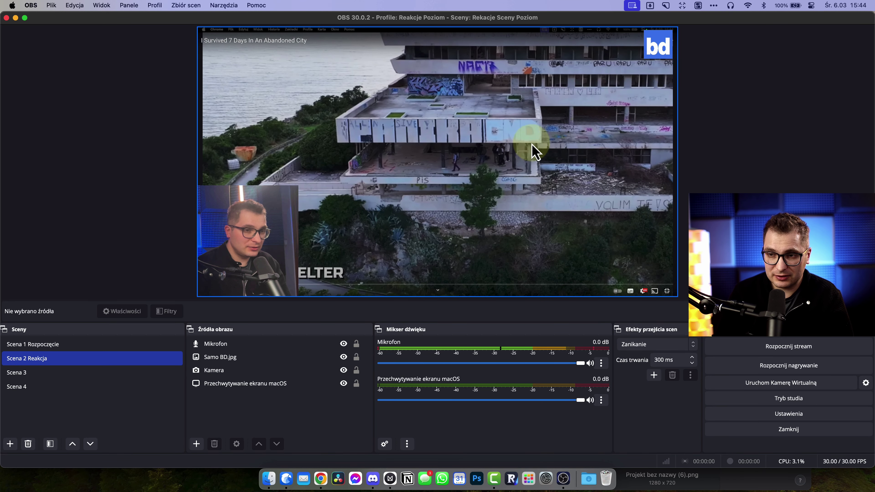
- Check which sound output device the Mac is using
left_click(731, 6)
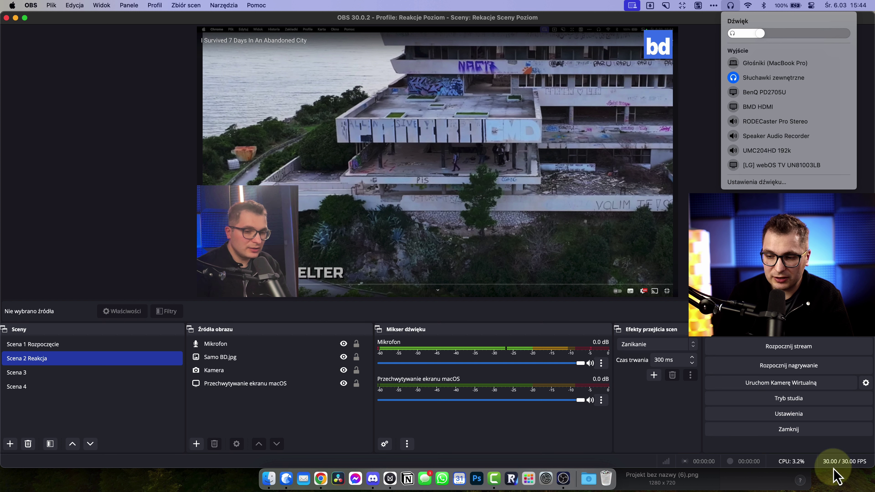
key("Escape")
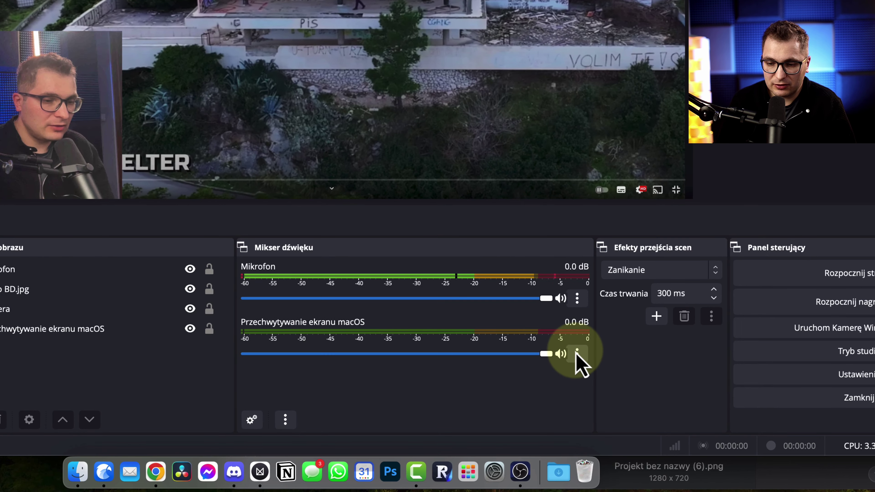
- Open the advanced audio settings and the audio monitoring choices for Przechwytywanie ekranu macOS
left_click(577, 353)
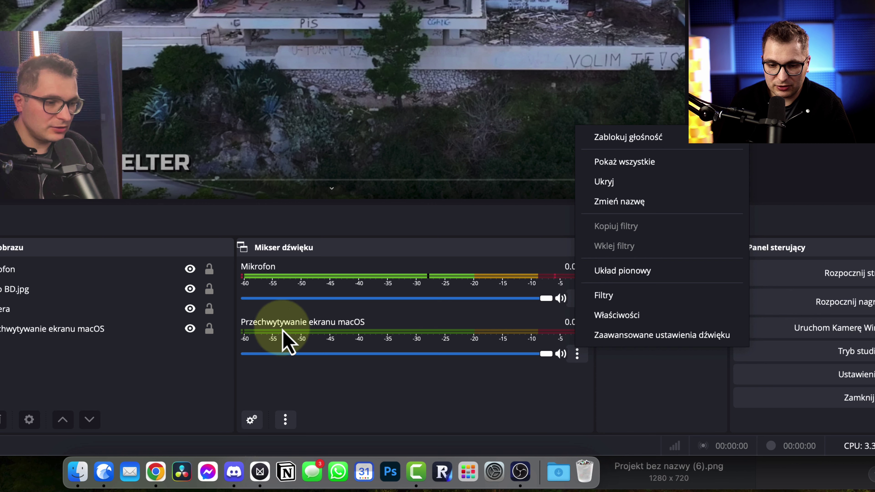
left_click(658, 334)
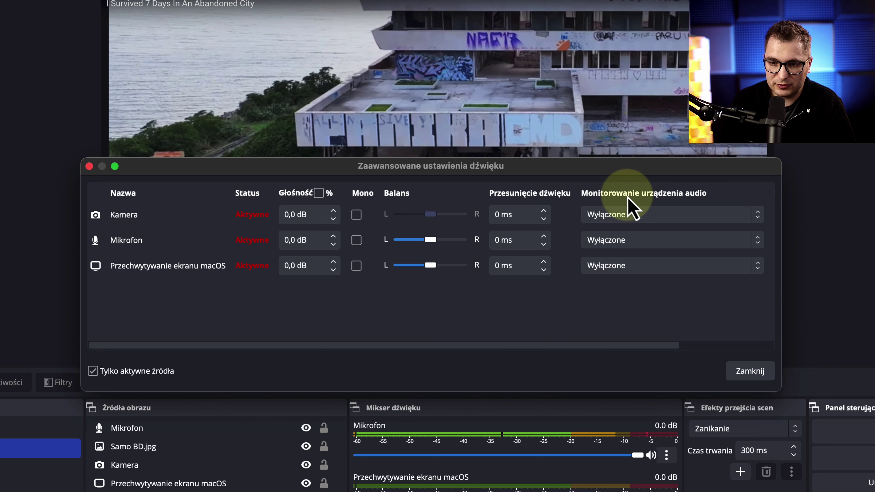
left_click(624, 272)
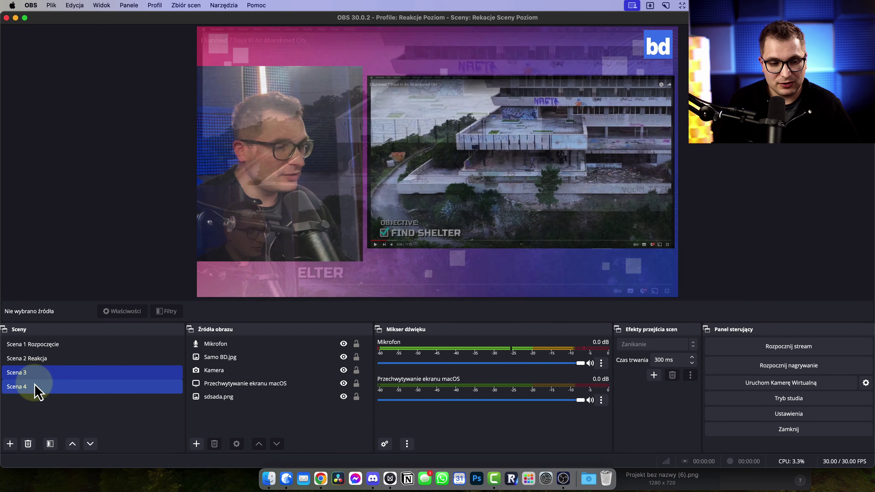
- Preview the scene change by switching back to Scena 2 Reakcja
left_click(40, 359)
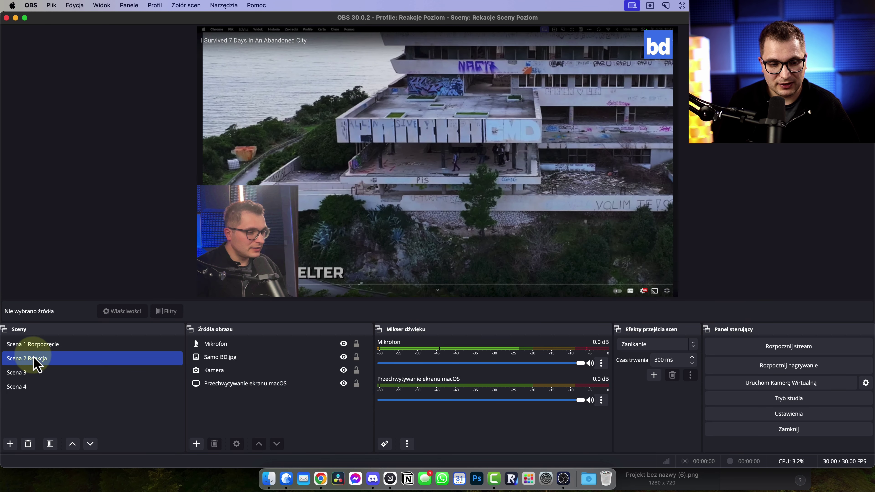
left_click(43, 386, "super")
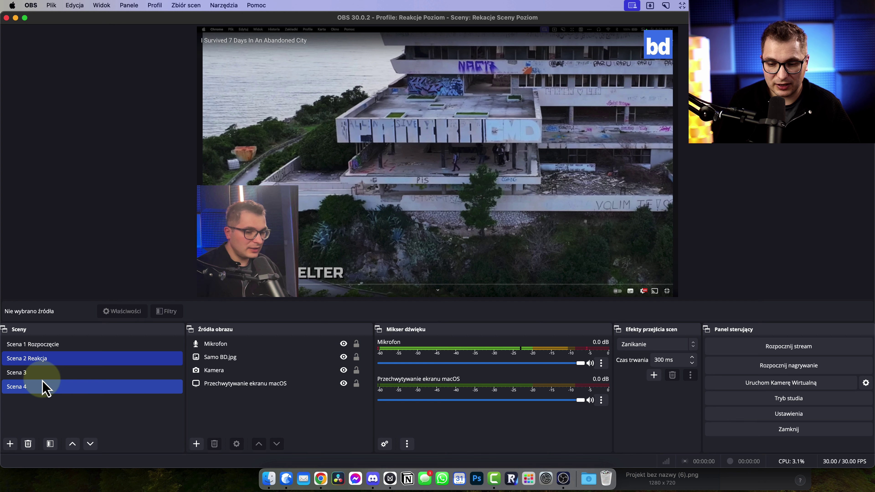
left_click(44, 386, "super")
- Try assigning Ctrl+1 as the hotkey for switching to Scena 1 Rozpoczęcie, and discard the settings changes
left_click(793, 417)
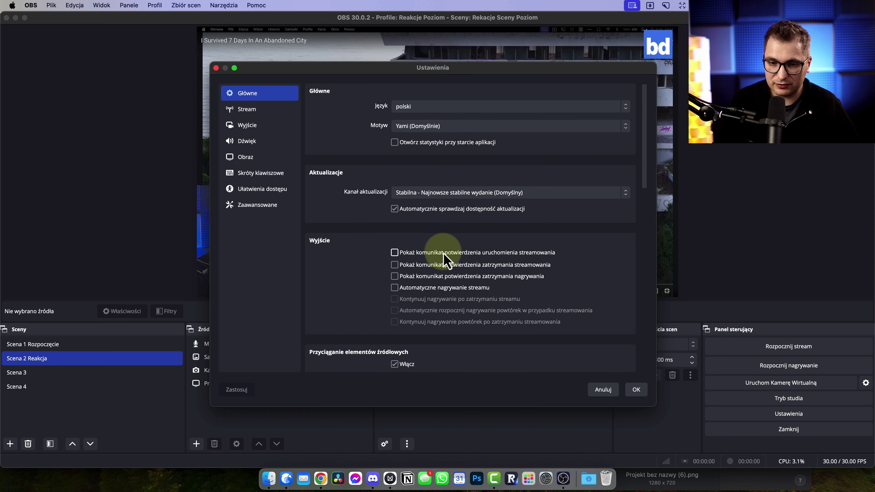
left_click(259, 174)
scroll(533, 281, "down", 10)
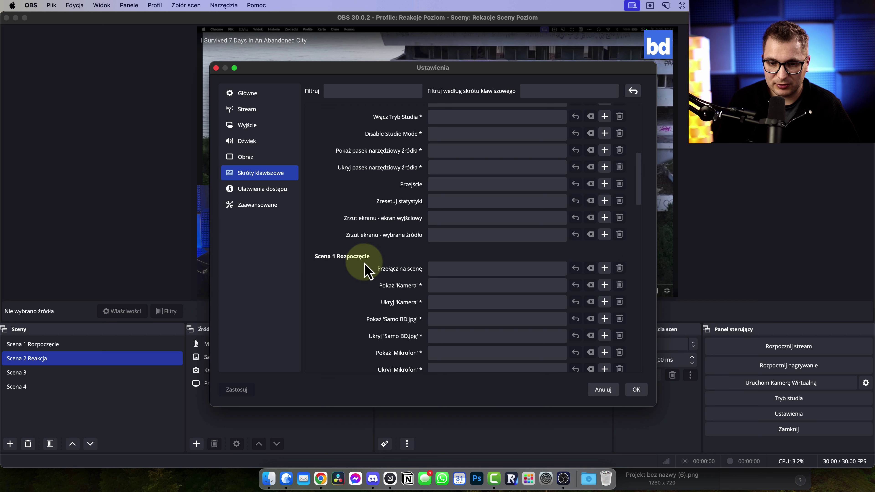
left_click(481, 270)
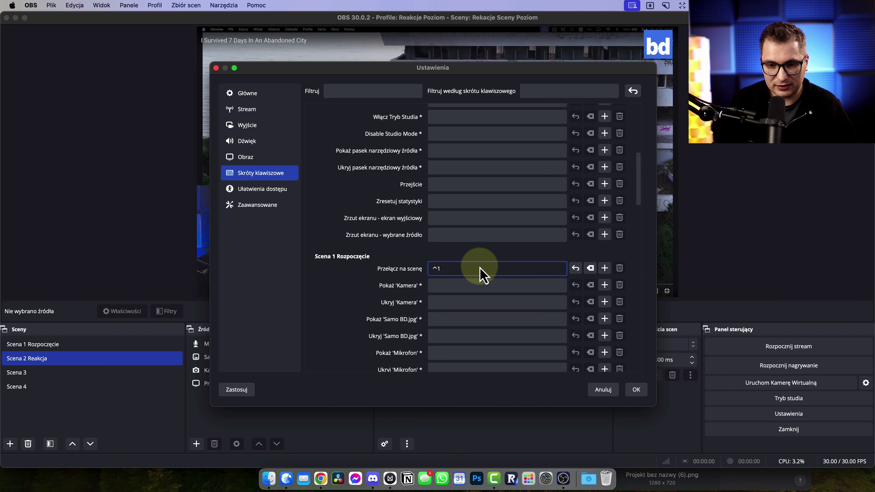
scroll(480, 269, "down", 10)
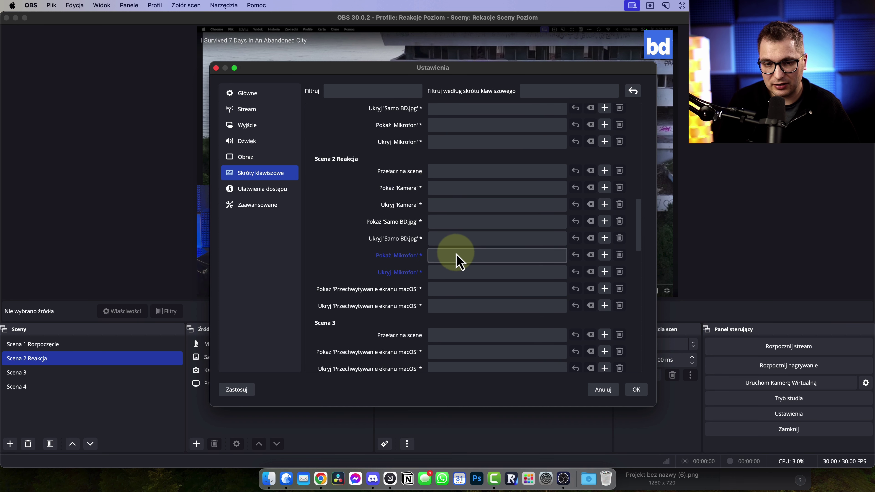
scroll(458, 260, "down", 10)
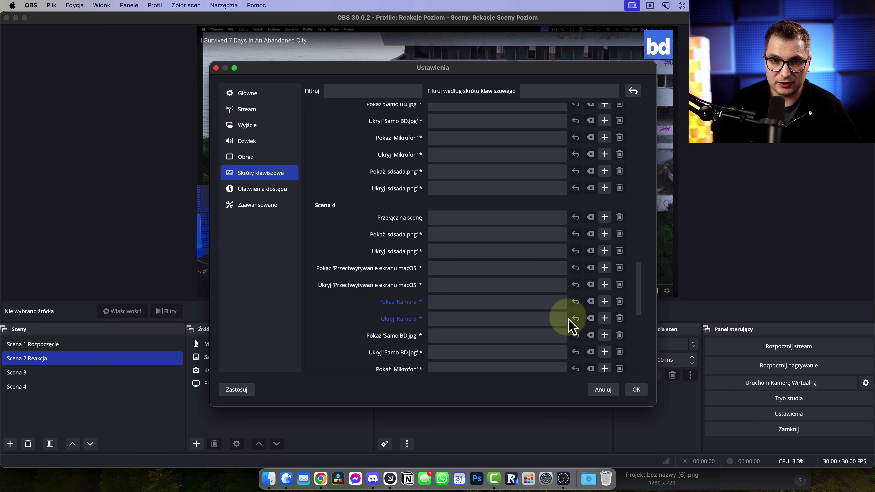
left_click(603, 389)
- Preview the fade transition by switching through Scena 3, Scena 4 and Scena 2 Reakcja
left_click(34, 373)
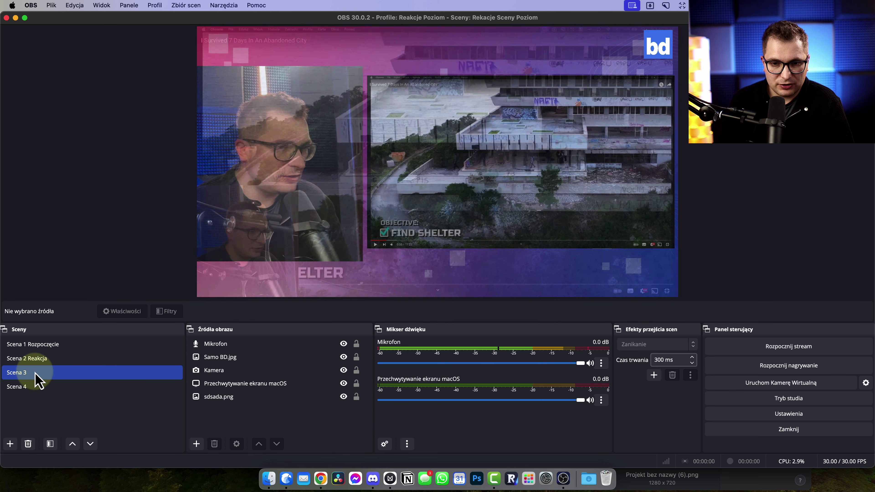
left_click(37, 387)
left_click(38, 359)
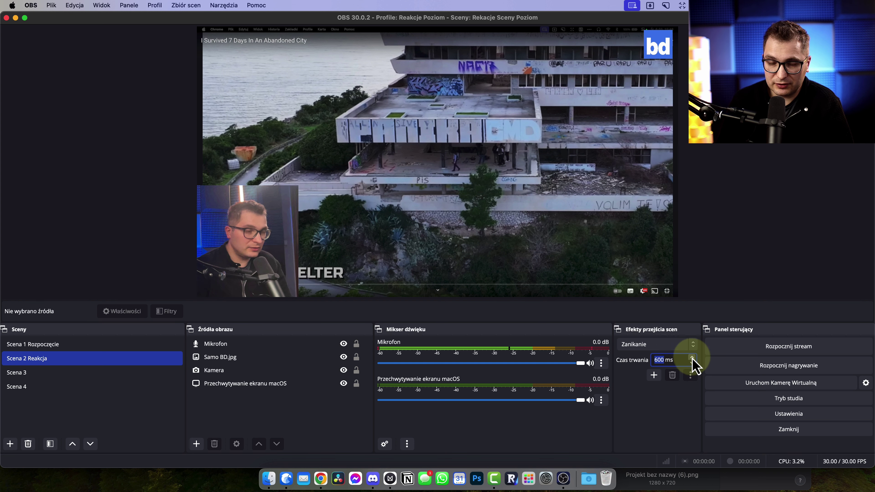
- Add a Zanikanie do koloru scene transition, keeping its default colour and peak point settings
left_click(693, 345)
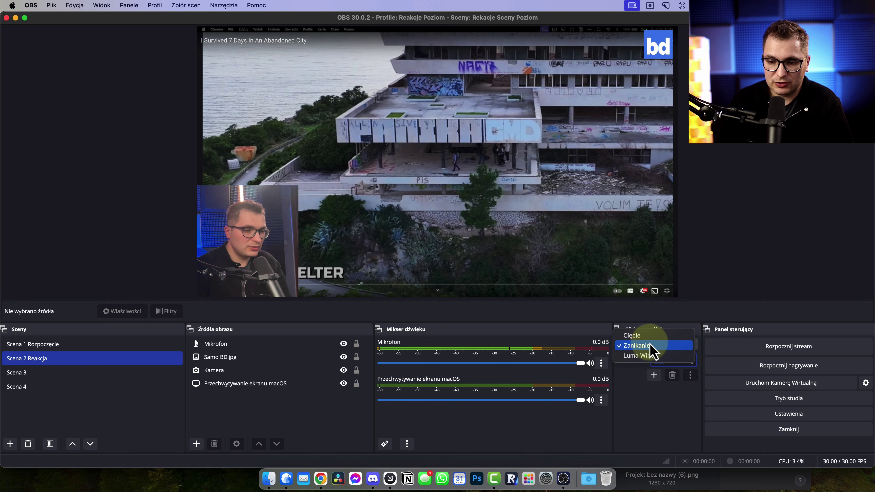
left_click(650, 363)
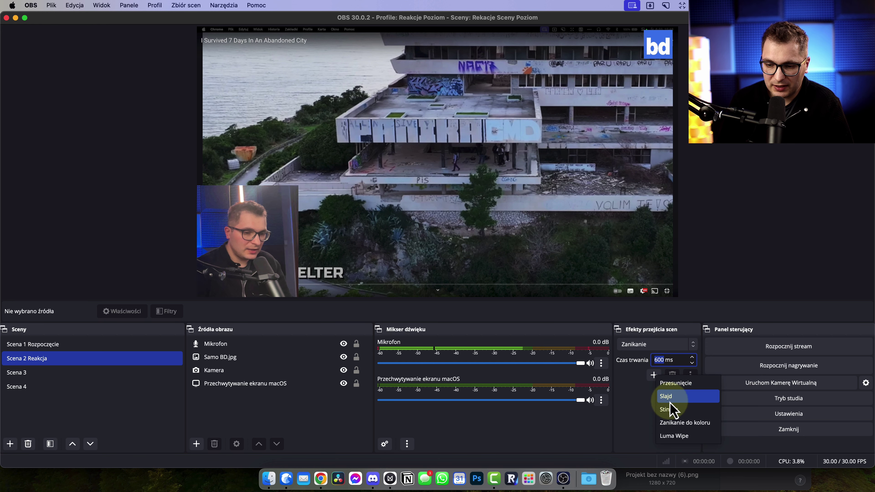
left_click(676, 436)
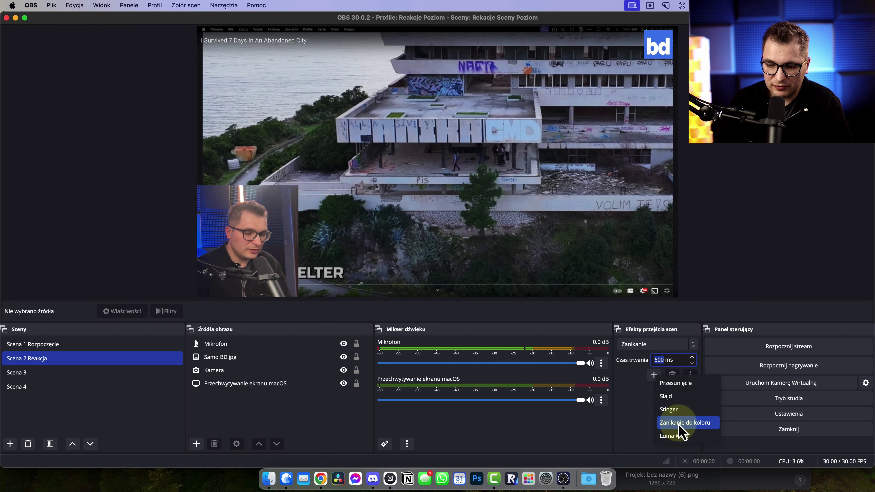
left_click(681, 424)
left_click(457, 251)
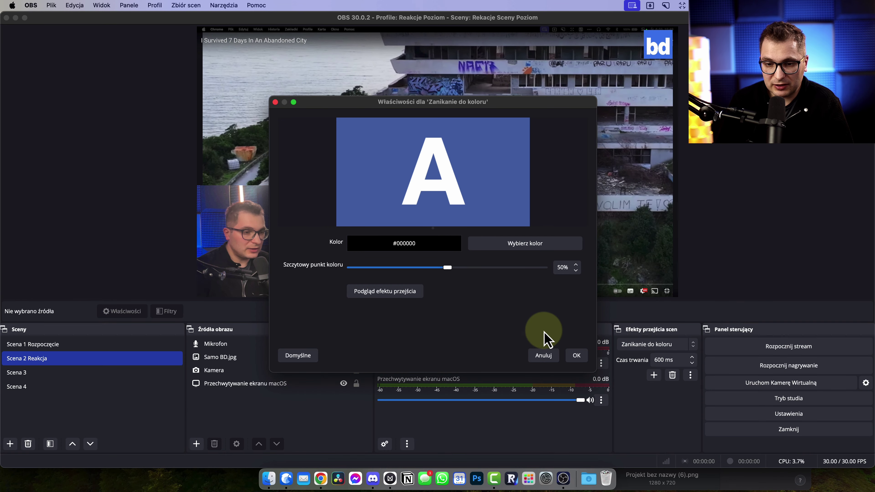
left_click(576, 355)
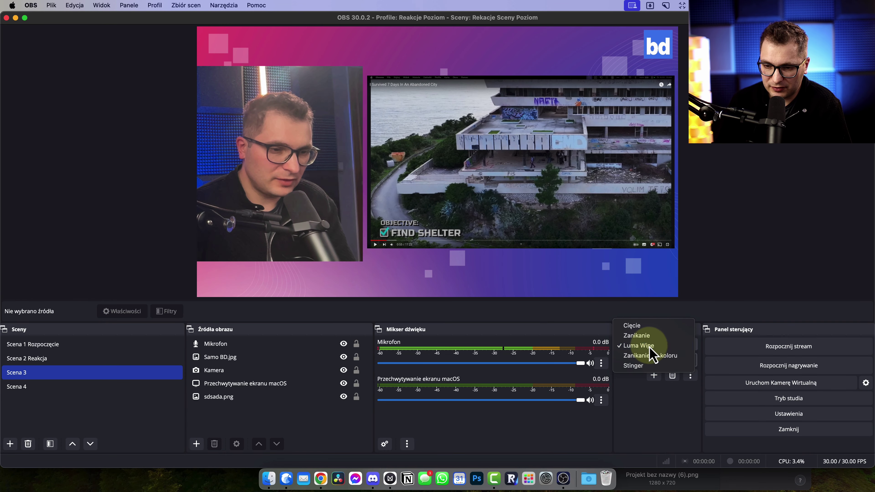
- Choose the Luma Wipe scene transition and preview it by switching to Scena 2 Reakcja and back to Scena 3
left_click(650, 346)
left_click(39, 359)
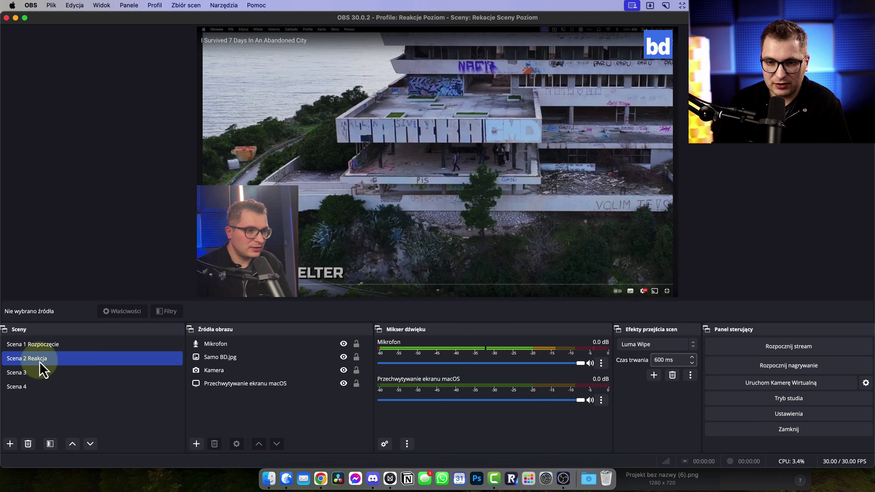
left_click(34, 372)
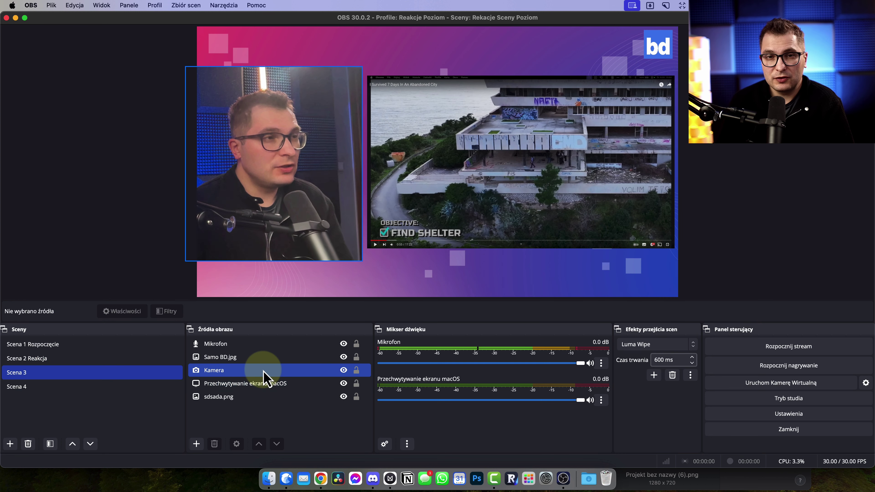
left_click(283, 370)
left_click(296, 357)
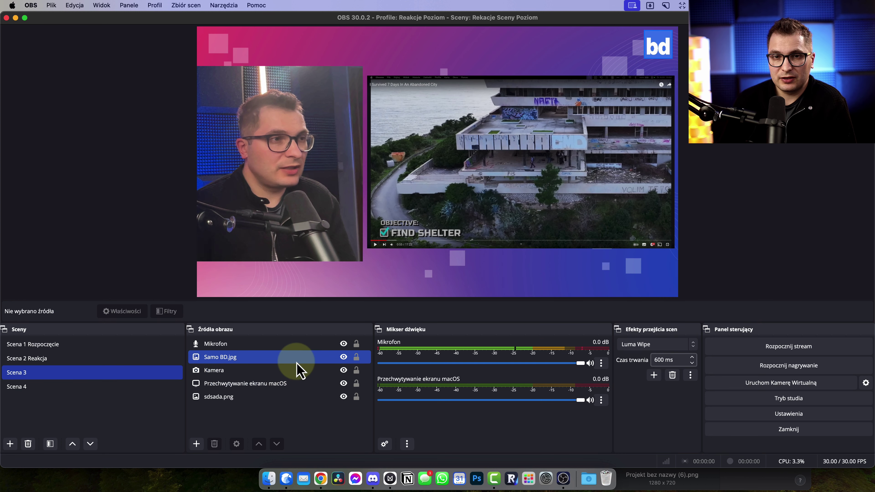
left_click(297, 358, "super")
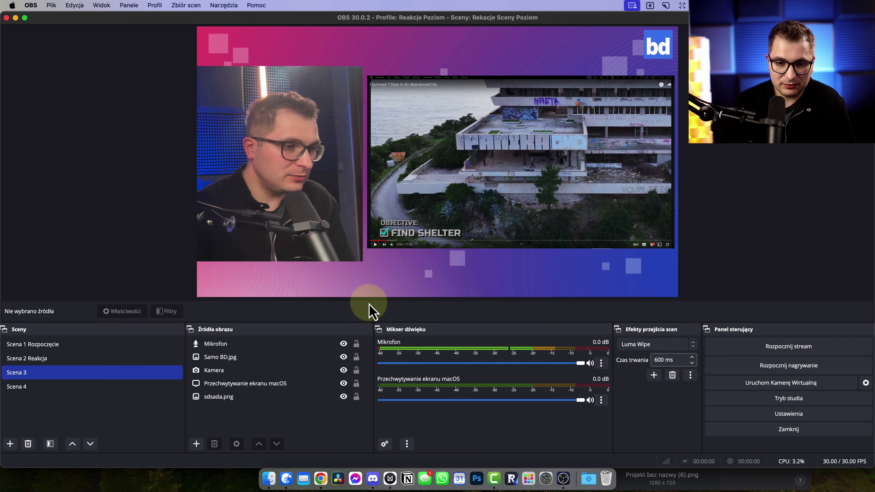
- Add a new Źródło danych media source to Scena 3 and load the local video file CFEXPRESS.mp4
left_click(196, 444)
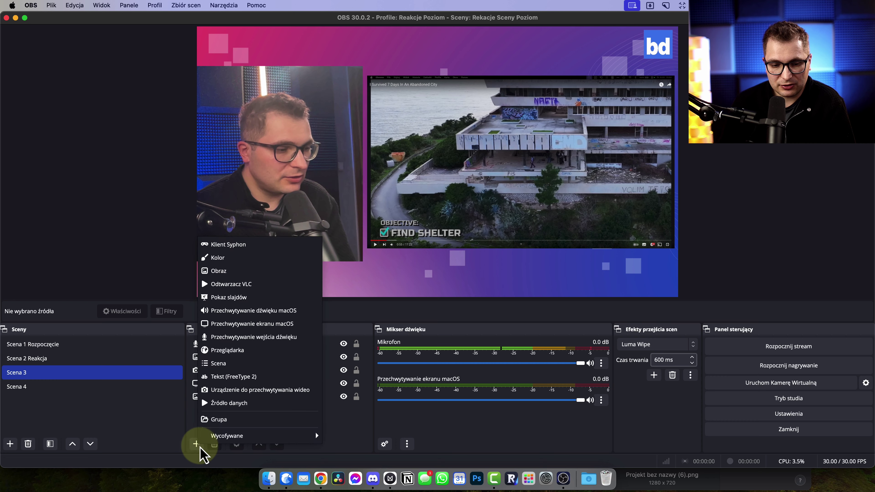
left_click(230, 406)
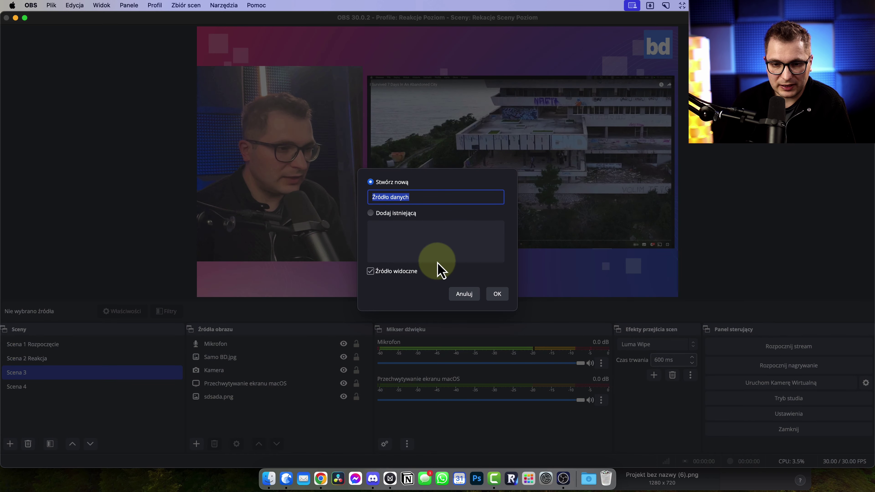
left_click(497, 295)
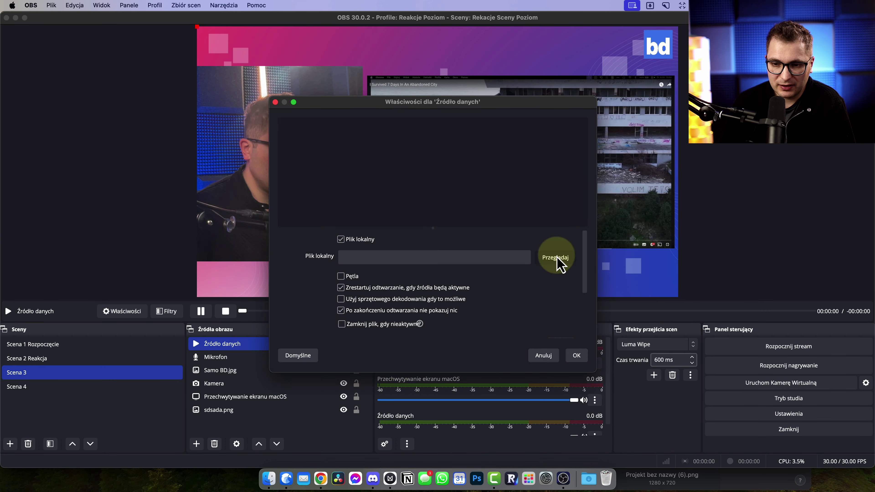
left_click(557, 259)
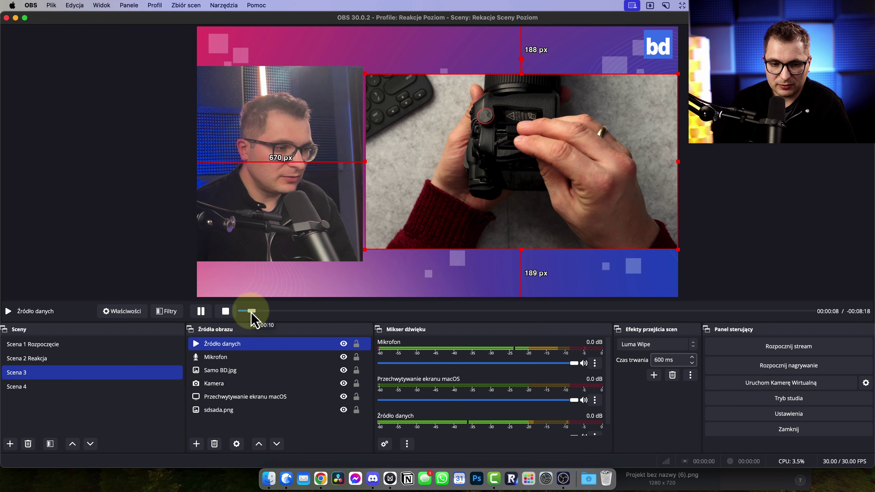
- Pause the media clip after skipping to about 1:30, and review the restart-on-activation option in its source properties
left_click_drag(249, 311, 343, 310)
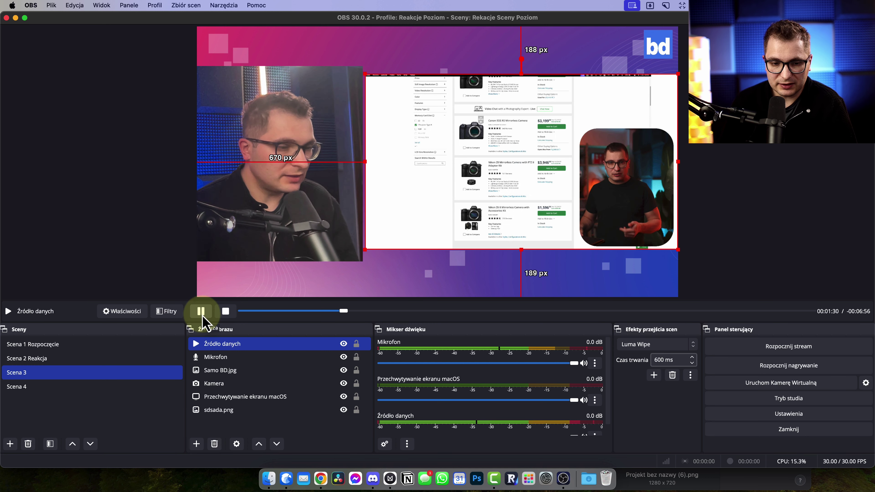
left_click(202, 310)
right_click(207, 348)
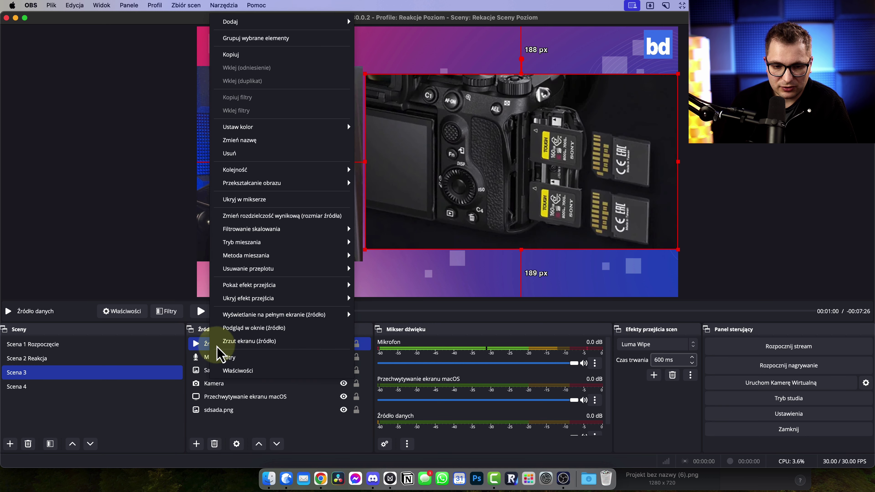
left_click(233, 371)
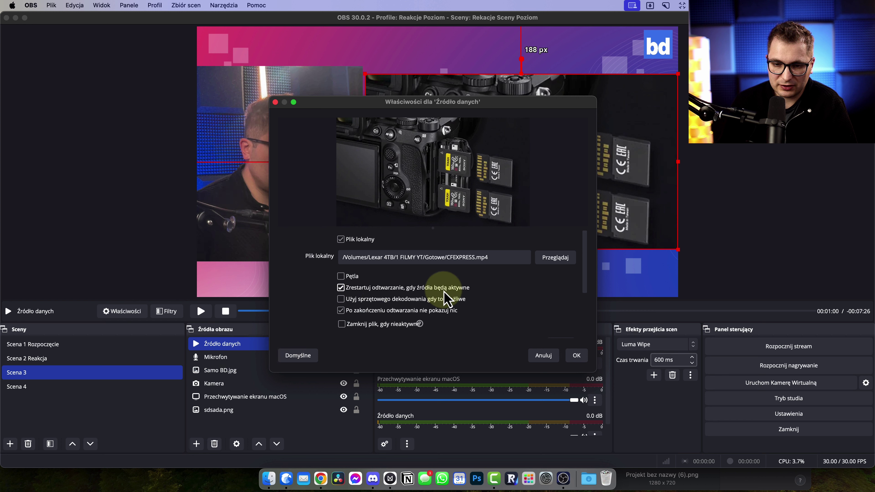
left_click(574, 357)
- Seek the paused clip to about 2:01 and test scene switching by going to Scena 2 Reakcja and back to Scena 3
left_click(379, 311)
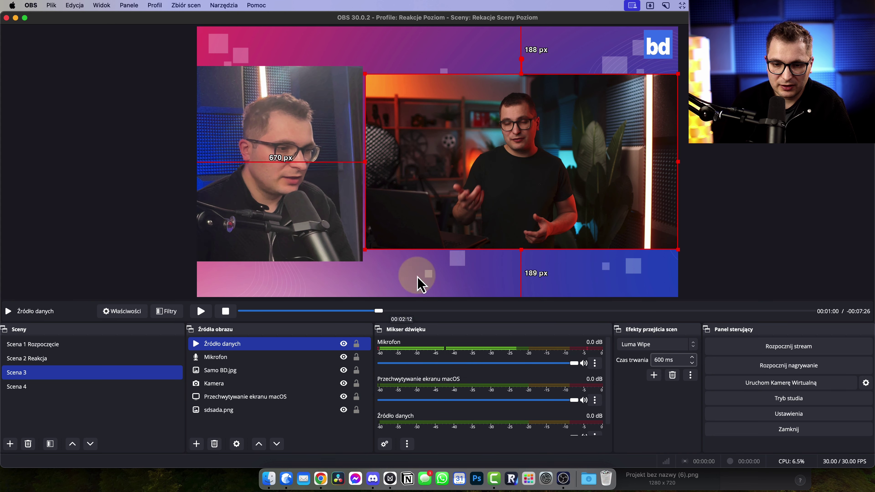
left_click(46, 361)
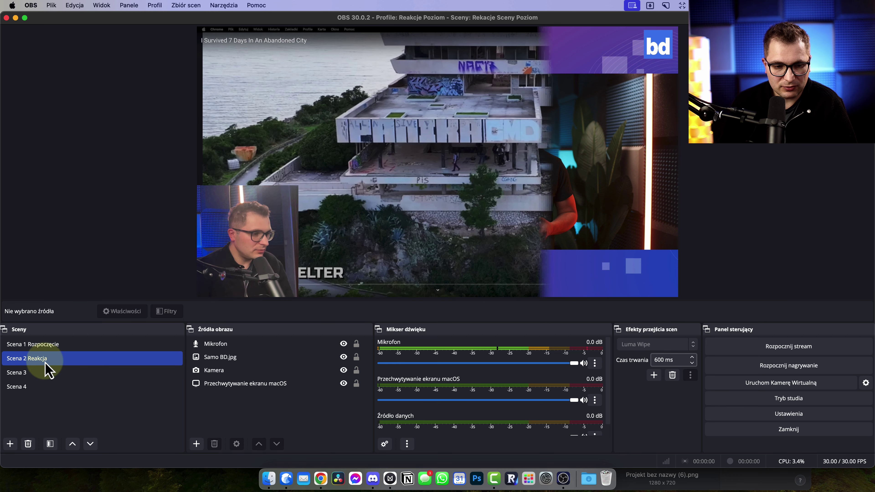
left_click(48, 372)
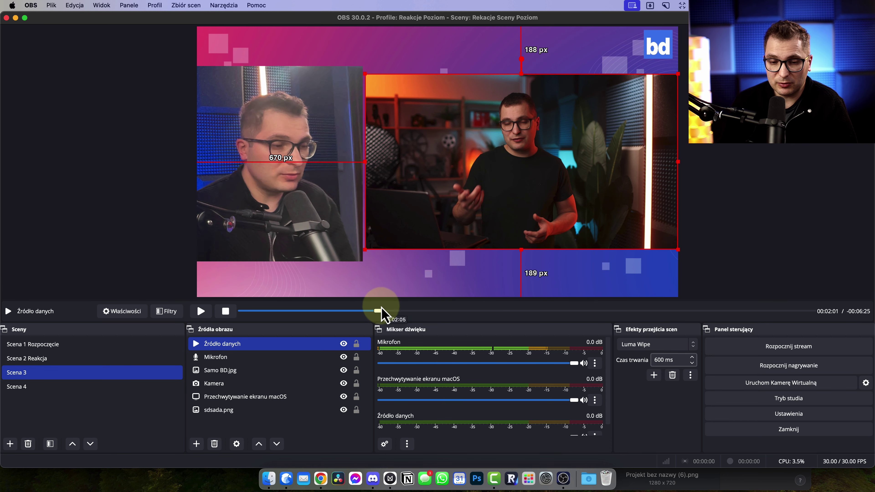
- Resume the clip and set audio monitoring of Źródło danych to Monitorowanie i przekazywanie na wyjście
scroll(463, 419, "down", 2)
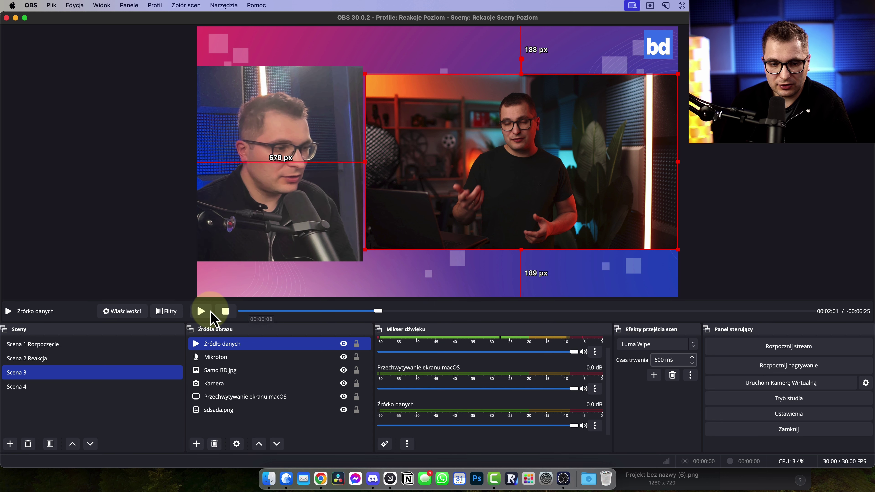
left_click(210, 312)
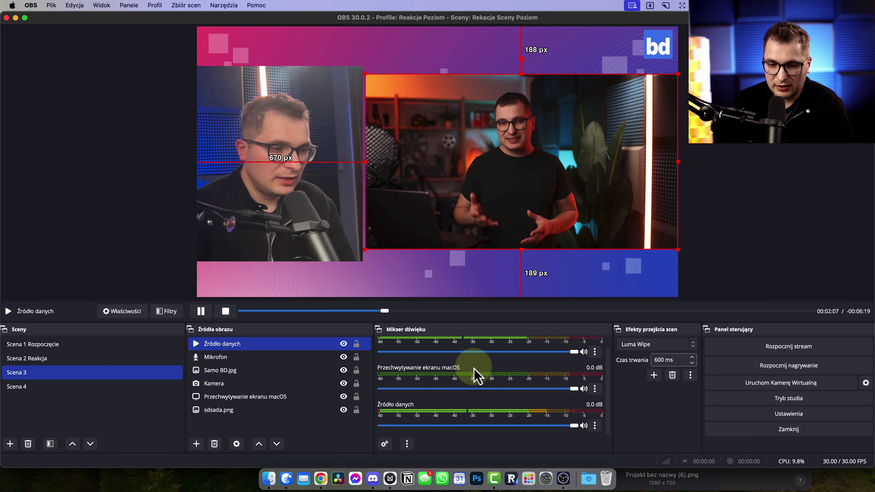
left_click(595, 427)
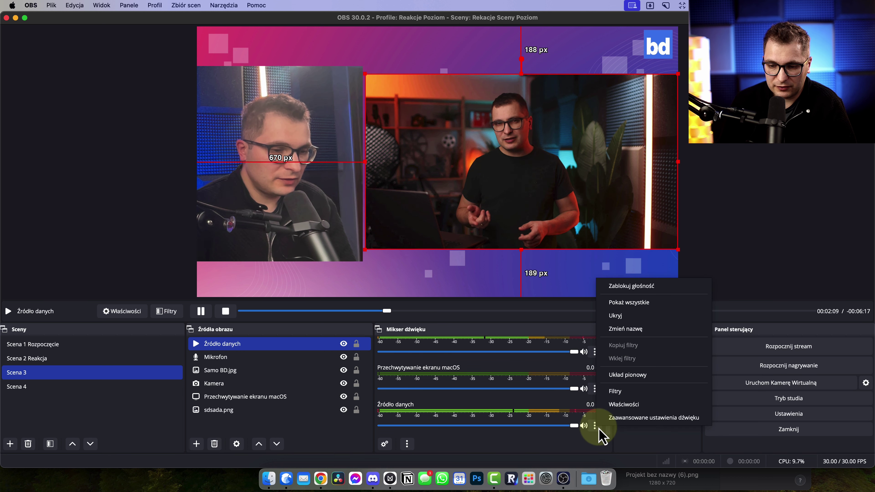
left_click(626, 418)
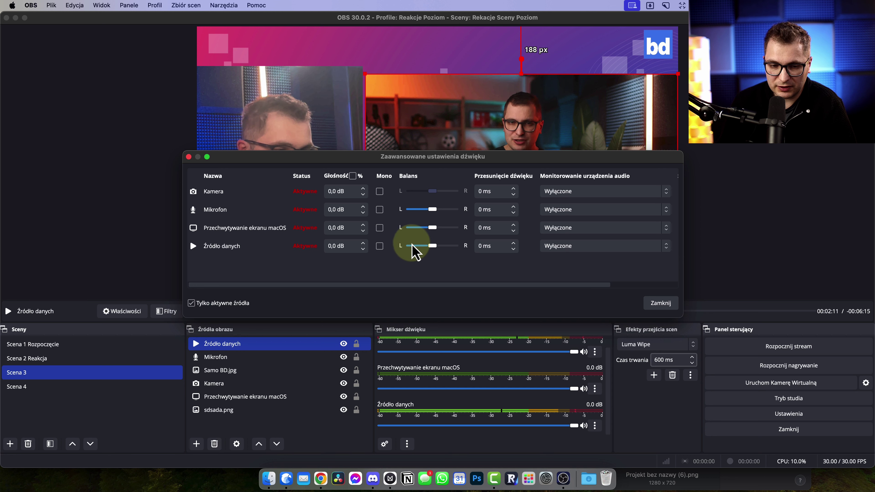
left_click(575, 251)
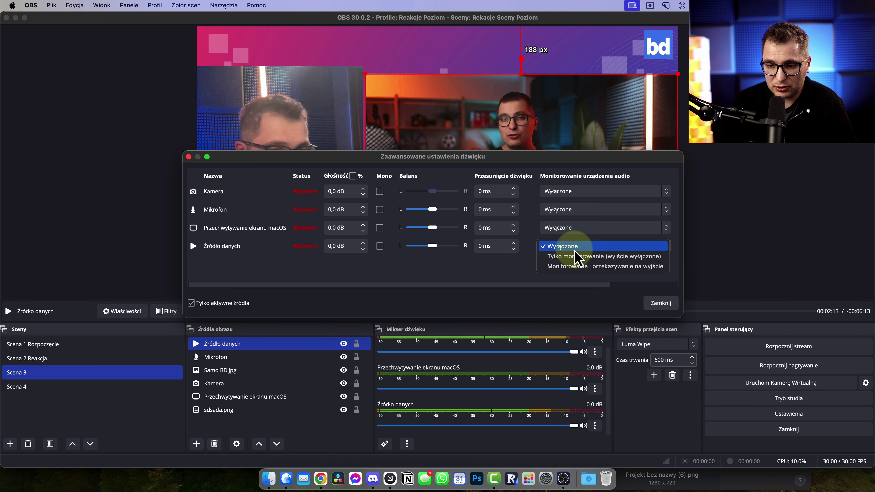
left_click(581, 268)
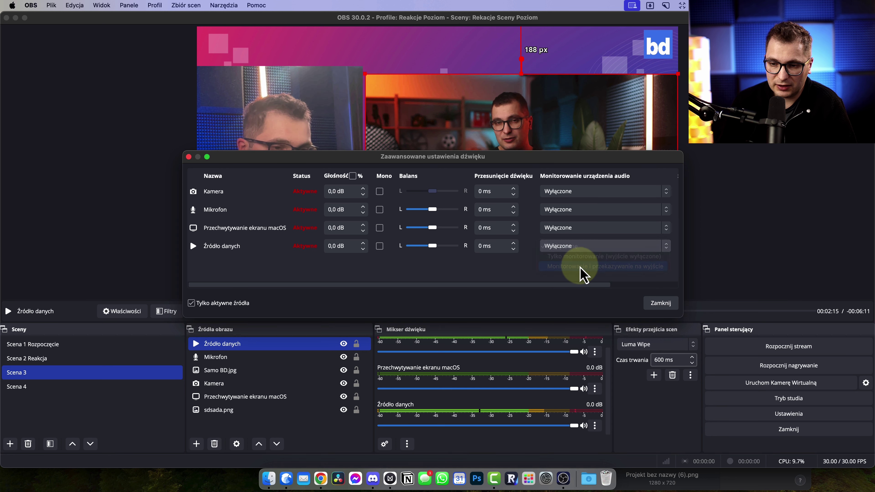
left_click(656, 304)
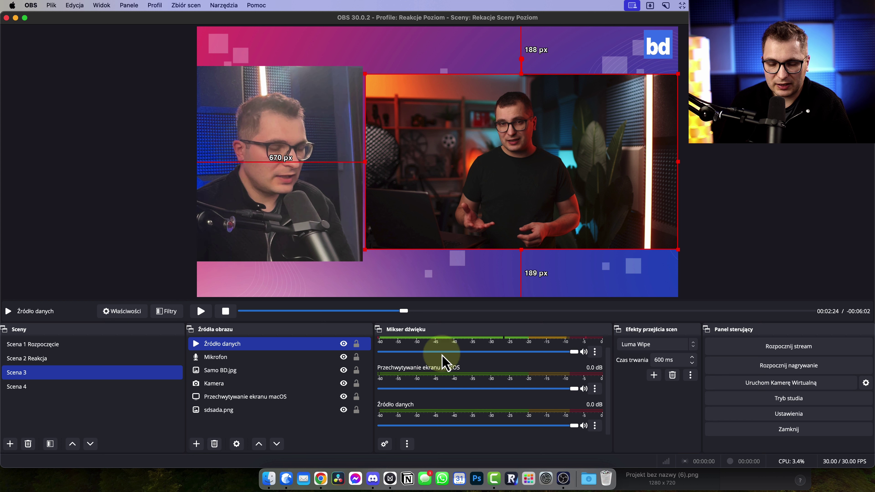
- Lower the Mikrofon volume in the mixer and set Przechwytywanie ekranu macOS to about -15.2 dB
left_click(536, 352)
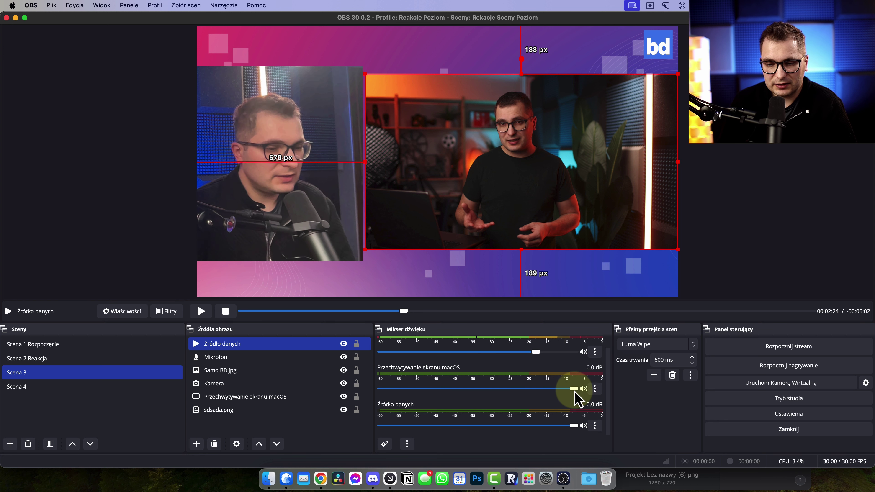
left_click_drag(574, 388, 500, 389)
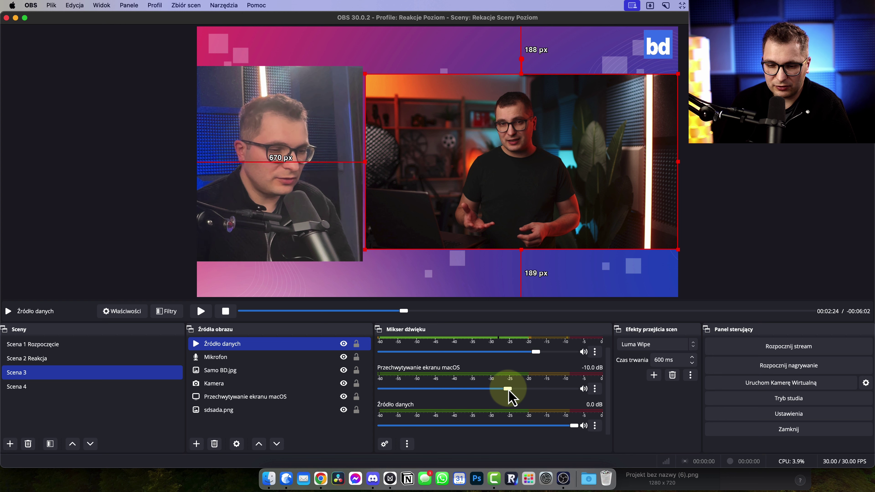
scroll(509, 389, "up", 2)
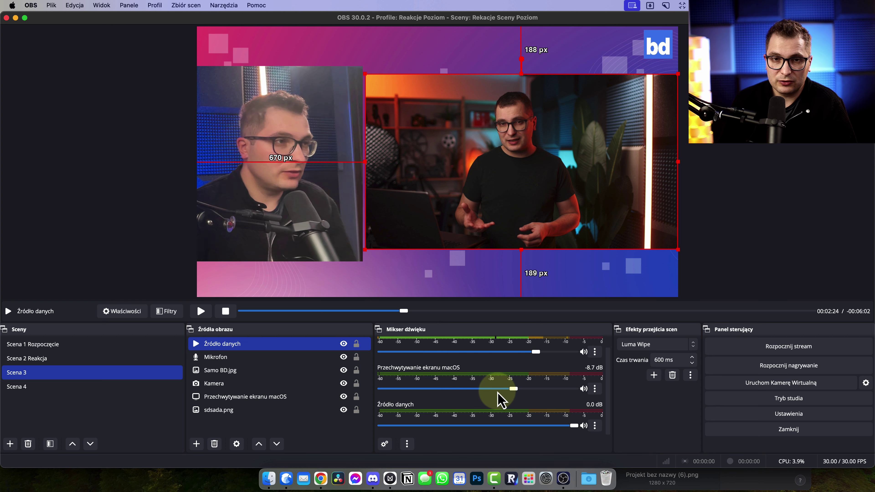
left_click(489, 388)
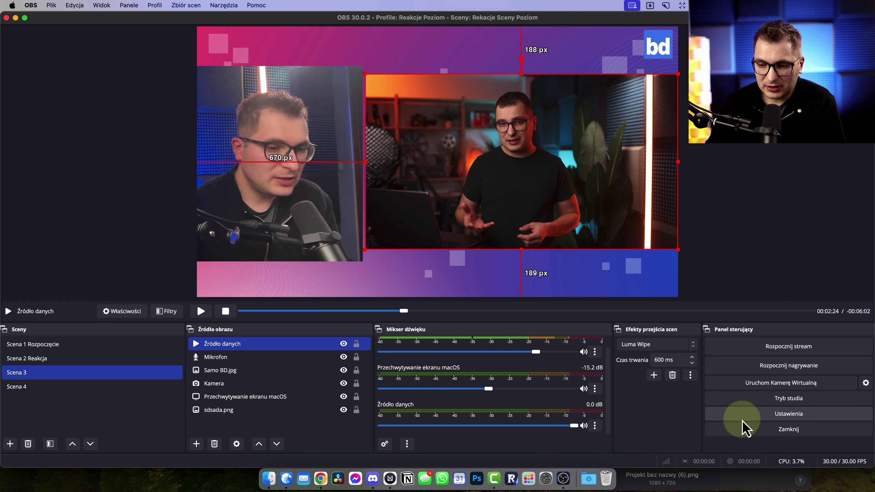
- Open the recording output settings with the output mode on Zaawansowane and check the MPEG-4 (.mp4) recording format choice
left_click(745, 415)
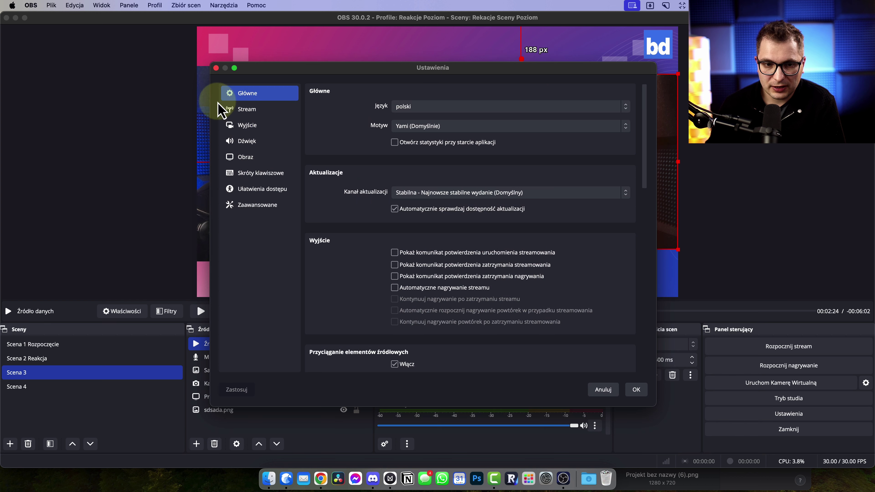
left_click(247, 126)
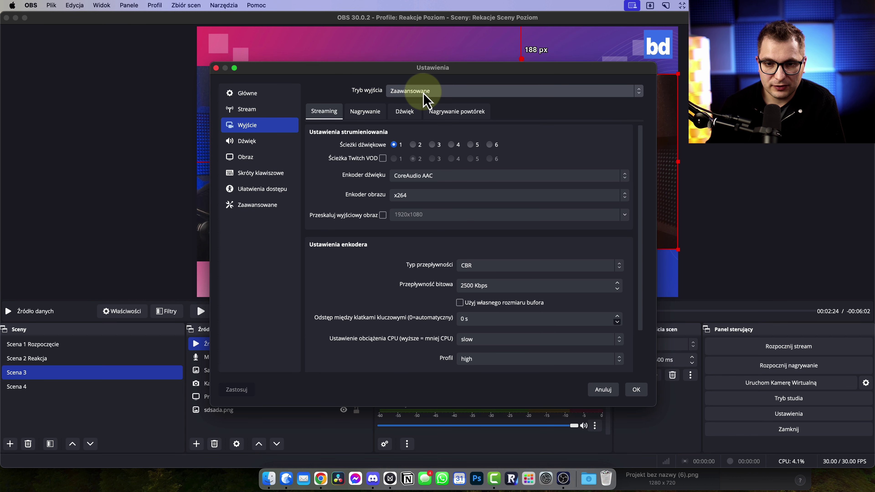
left_click(414, 91)
left_click(417, 92)
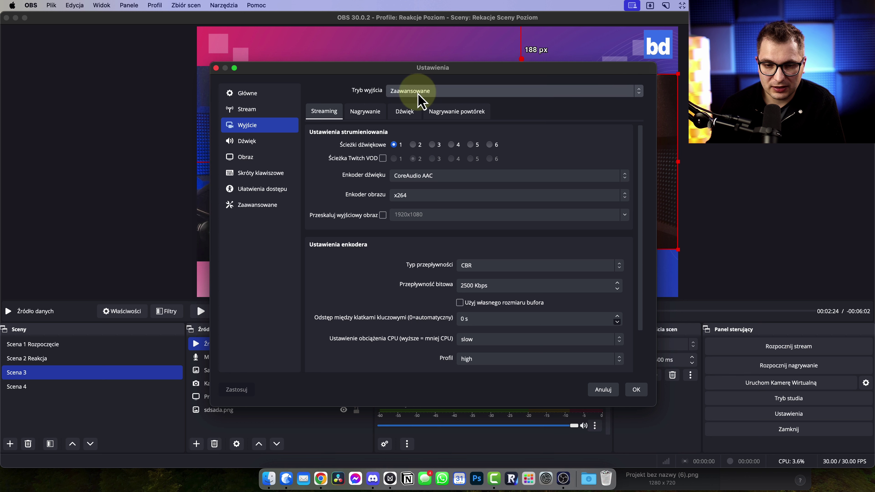
left_click(366, 112)
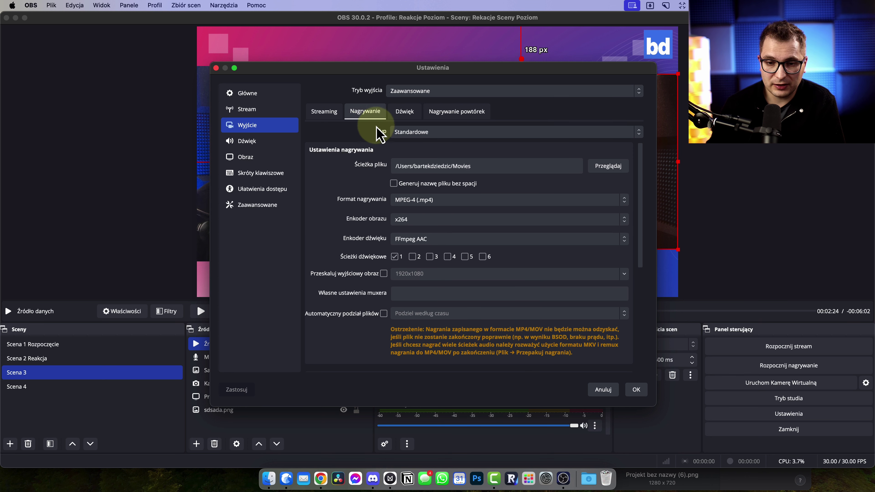
left_click(495, 169)
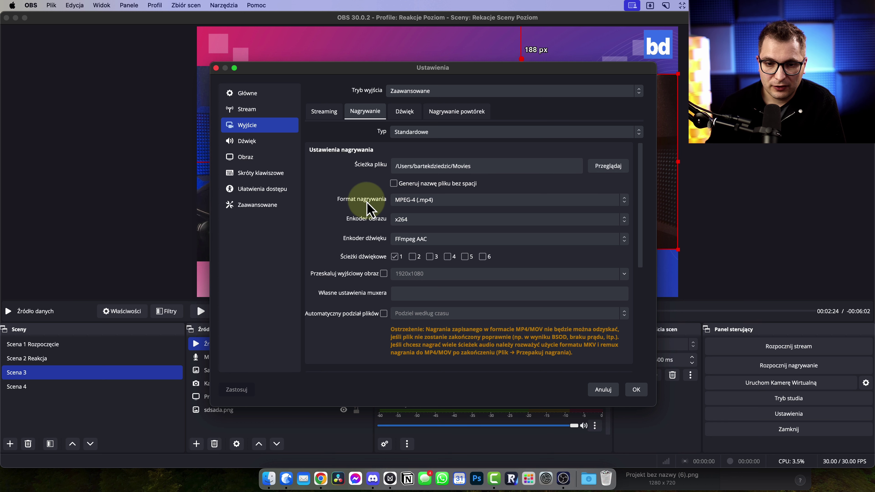
left_click(447, 209)
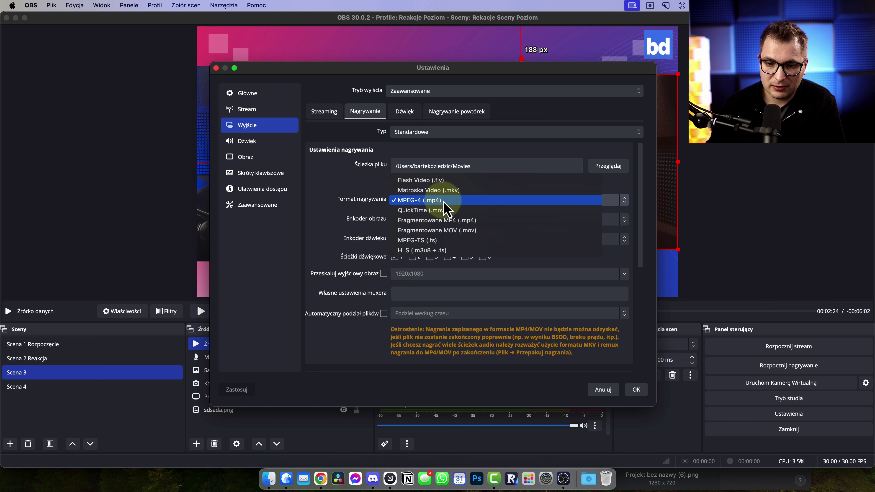
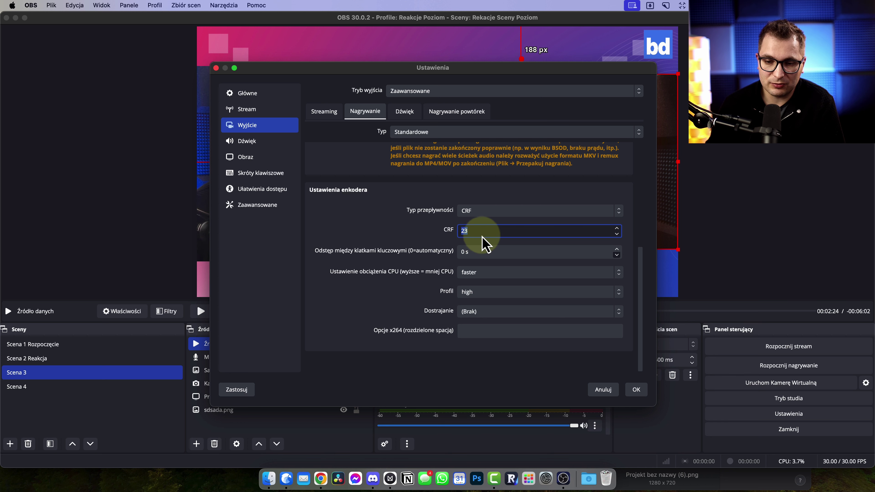
- Set the recording encoder's CRF to 18, keep the faster CPU preset and high profile, and save the settings
left_click(617, 234)
left_click(617, 234)
left_click(617, 234)
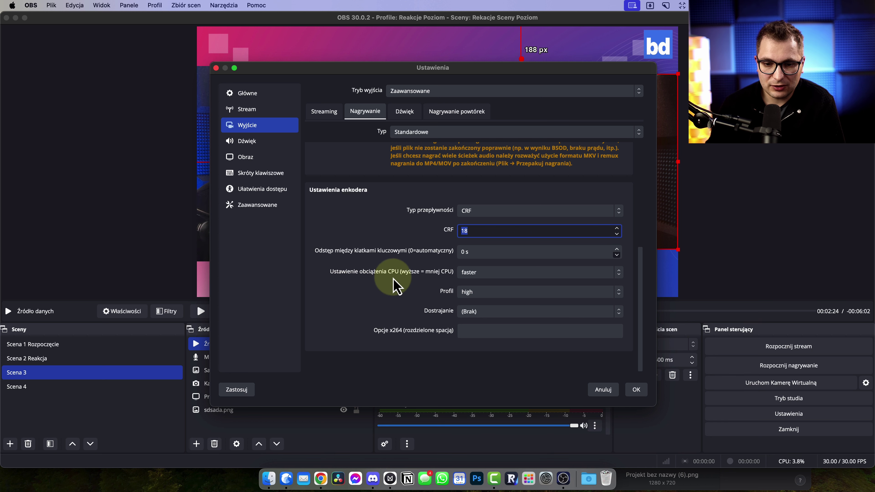
left_click(479, 276)
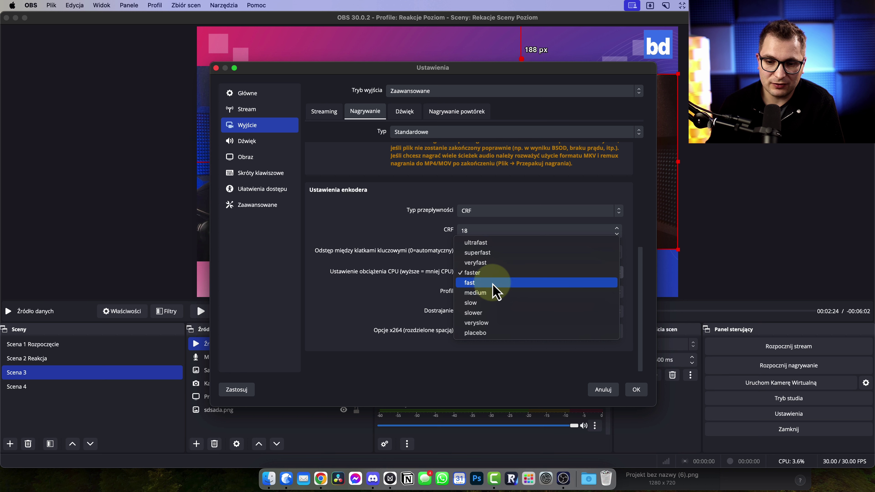
left_click(412, 297)
left_click(492, 293)
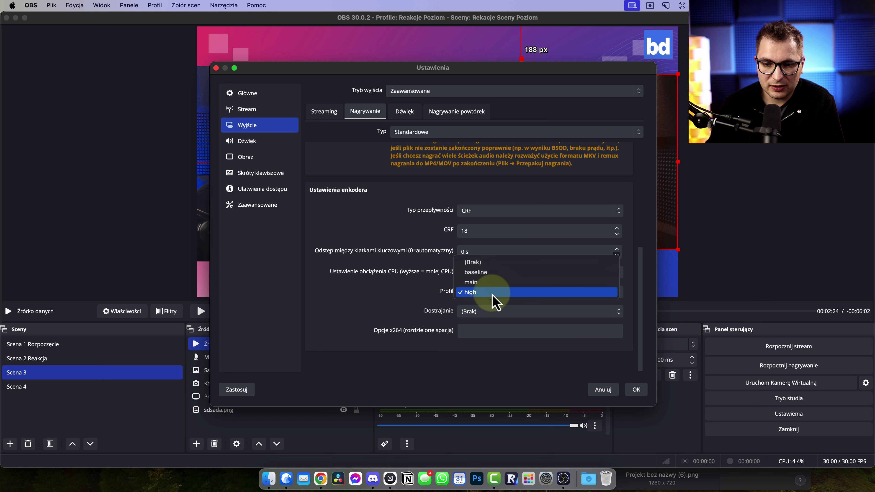
left_click(487, 293)
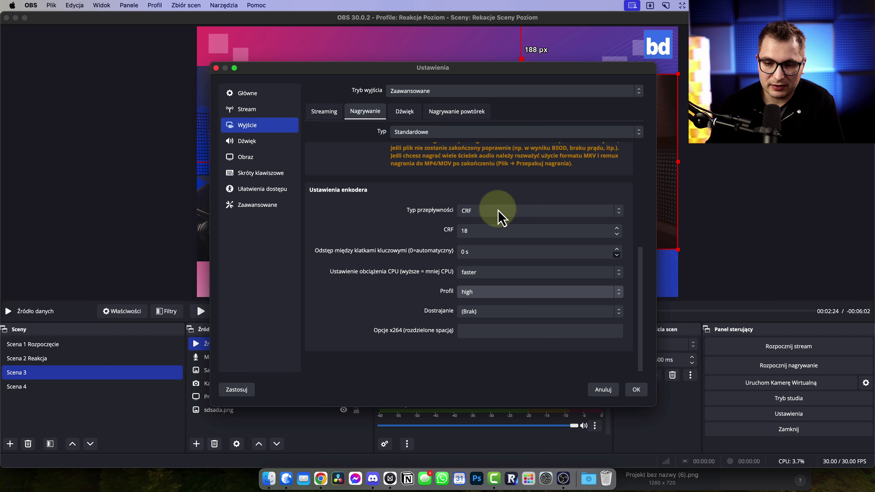
left_click(636, 390)
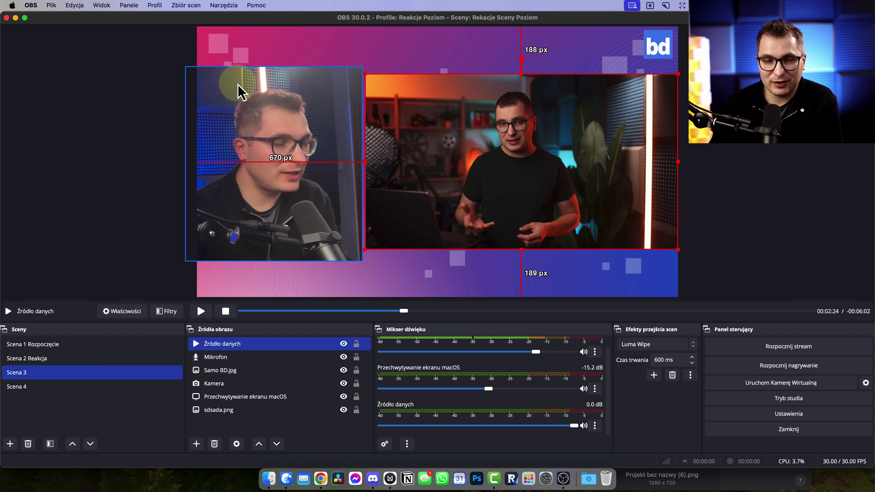
- Duplicate the current profile under the name Pionowe Filmy z rekcjami
left_click(156, 7)
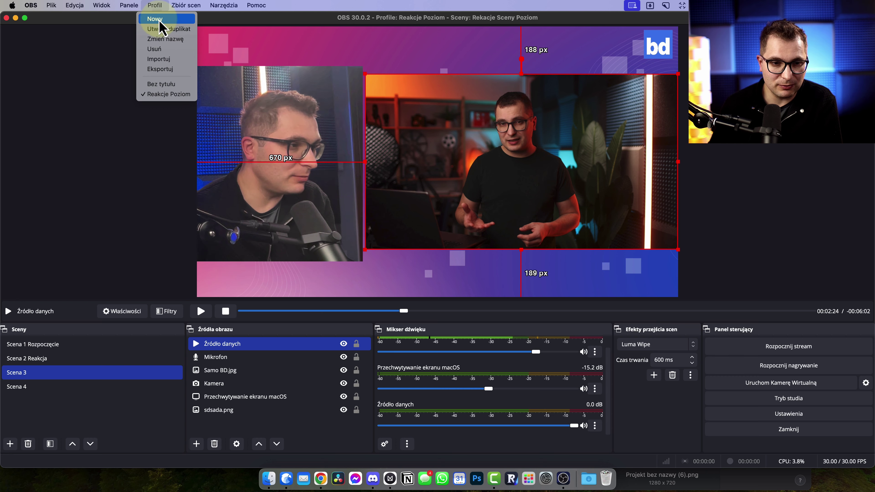
left_click(162, 31)
left_click(364, 231)
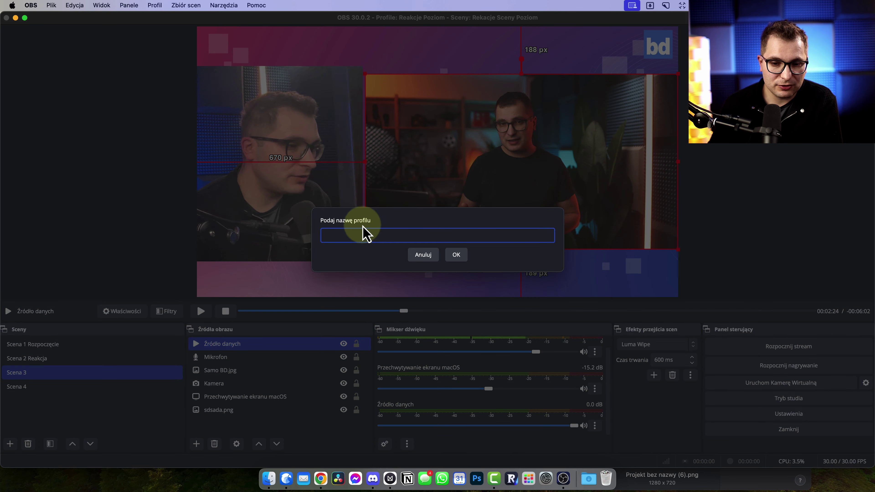
type("Pionowe Filmy z rekcjami")
left_click(455, 256)
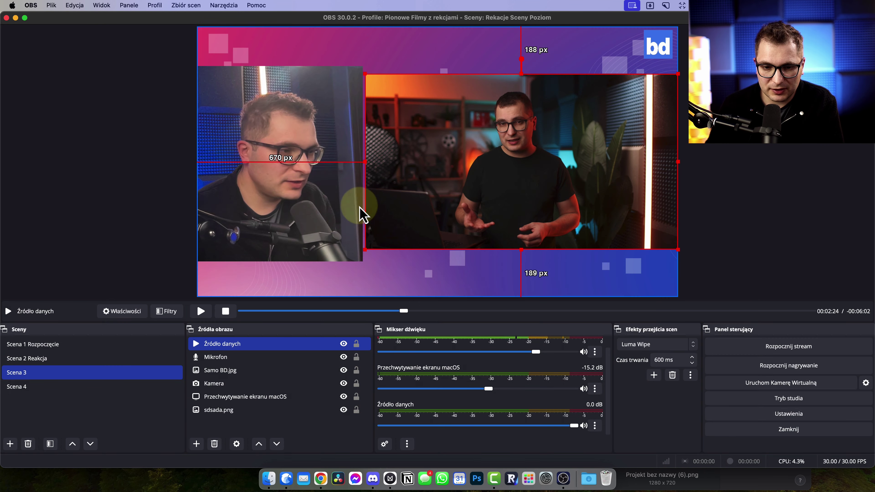
- Duplicate the current scene collection under the name Pionowe Filmy z rekcjami Sceny
left_click(185, 8)
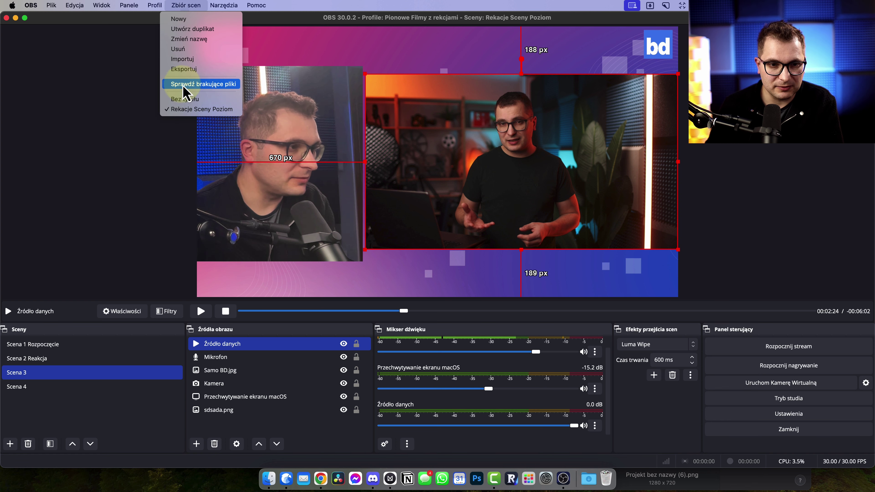
left_click(192, 29)
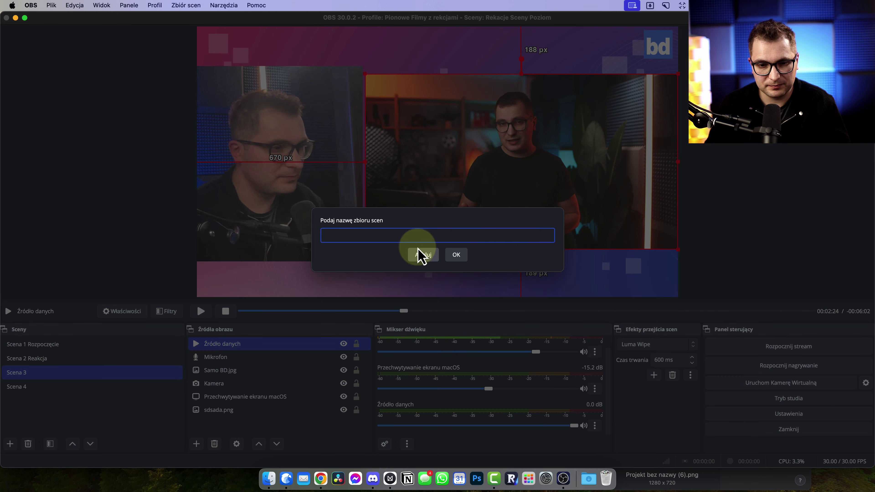
type("Pionowe Filmy z rekcjami Sceny")
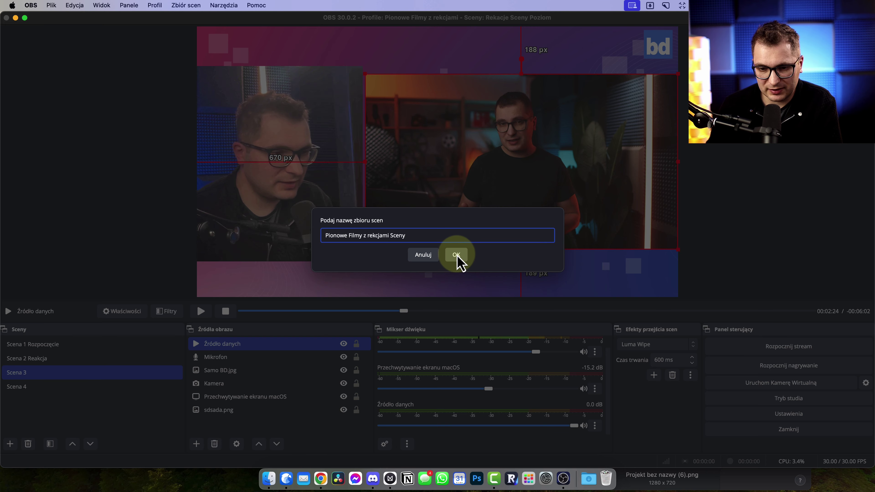
left_click(457, 255)
- Set both the base and output resolution of the Pionowe Filmy z rekcjami profile to 1080x1920 and save
left_click(155, 5)
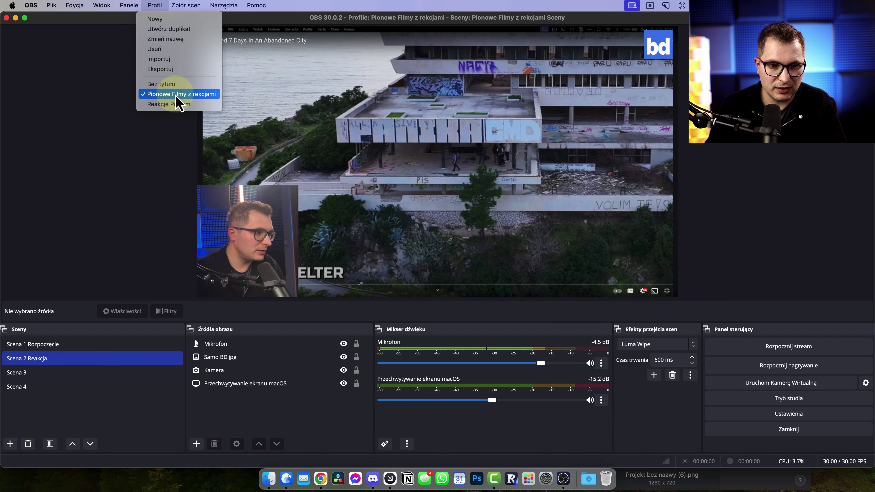
left_click(781, 419)
left_click(779, 418)
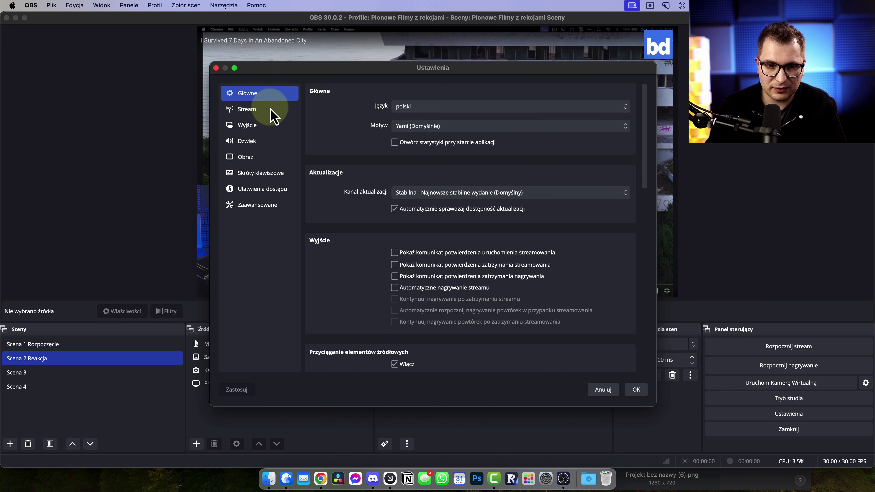
left_click(254, 158)
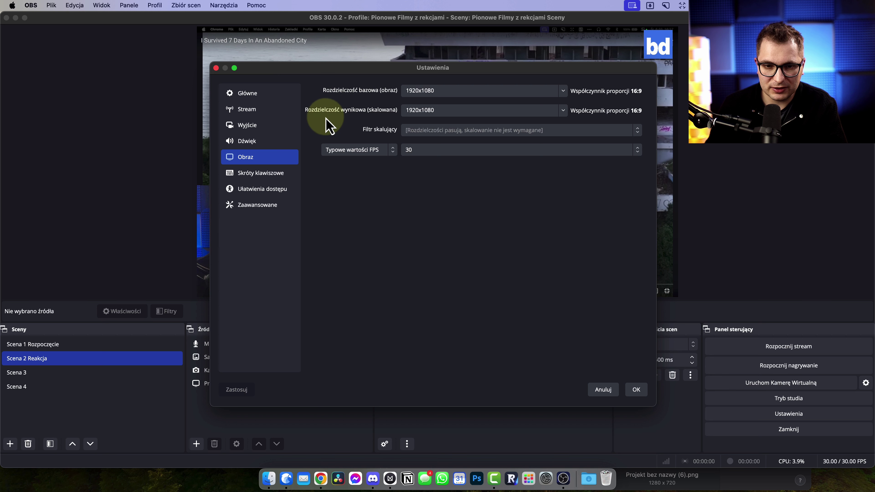
double_click(435, 90)
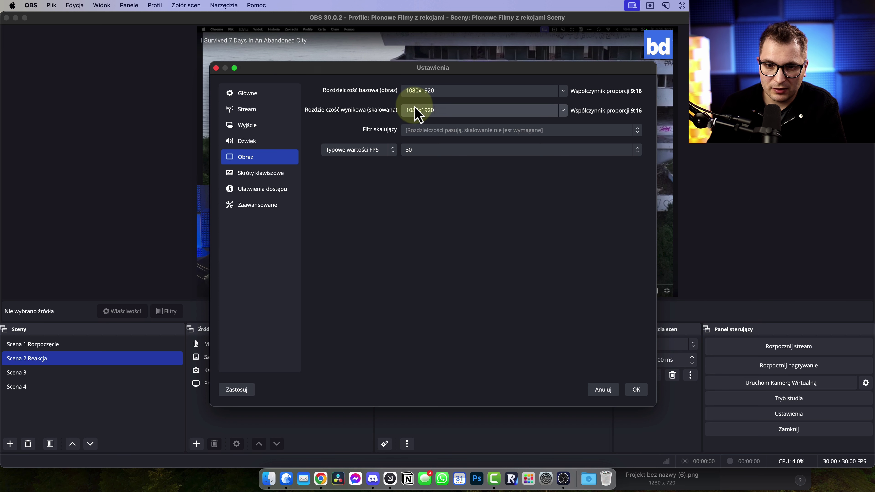
type("1080x1920")
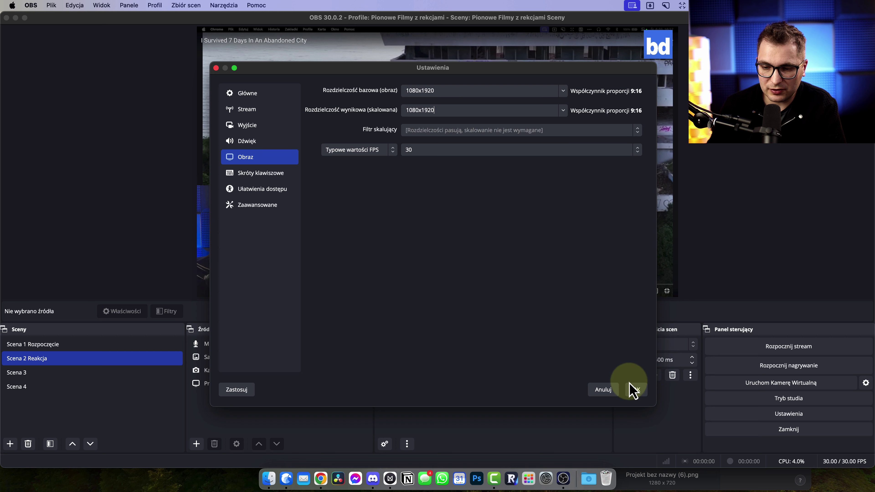
left_click(632, 391)
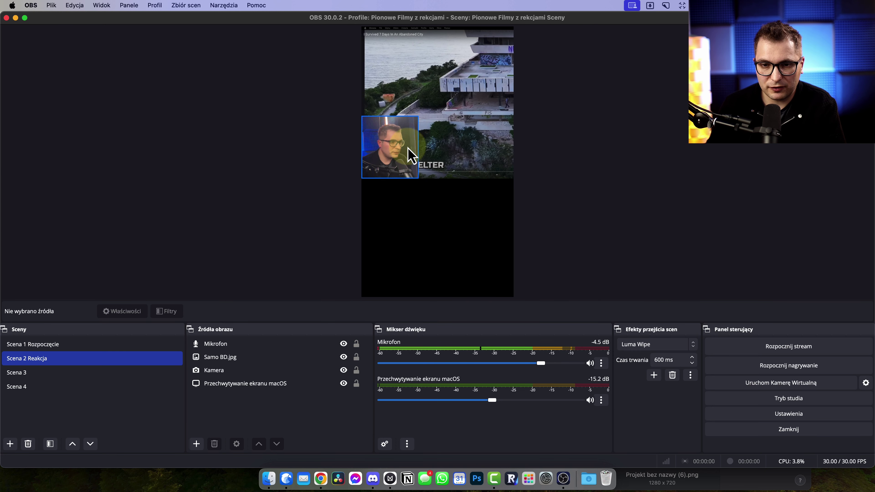
- Check every scene on the vertical canvas, and shift the camera image left in Scena 1 Rozpoczęcie
key("Up")
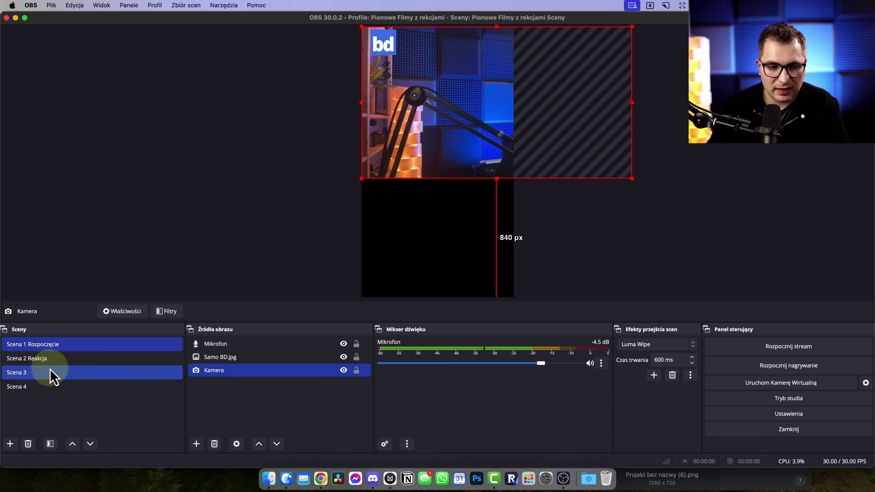
key("Down")
key("Down")
left_click(39, 387)
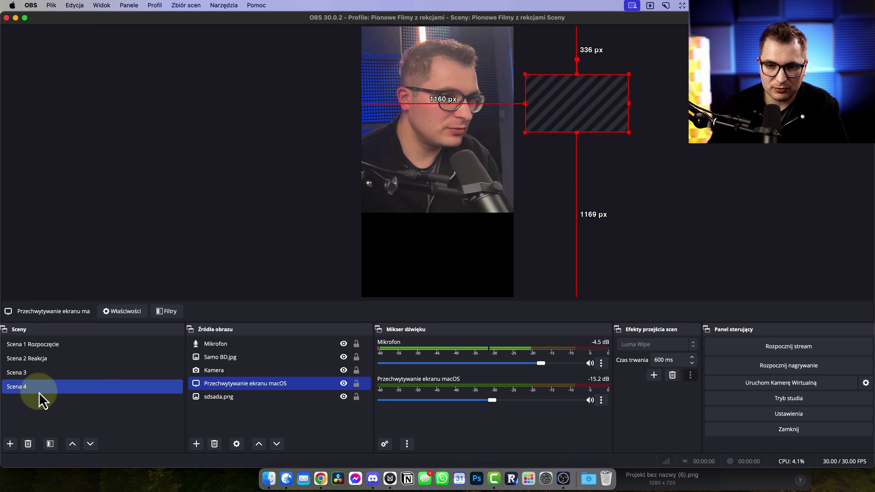
left_click(49, 344)
left_click_drag(465, 168, 371, 174)
- In Scena 2 Reakcja, place the enlarged camera below the screen capture and the bd logo above it
key("Down")
left_click(408, 257)
left_click_drag(408, 257, 525, 306)
mouse_move(466, 255)
left_mouse_down()
mouse_move(441, 250)
mouse_move(453, 249)
left_mouse_up()
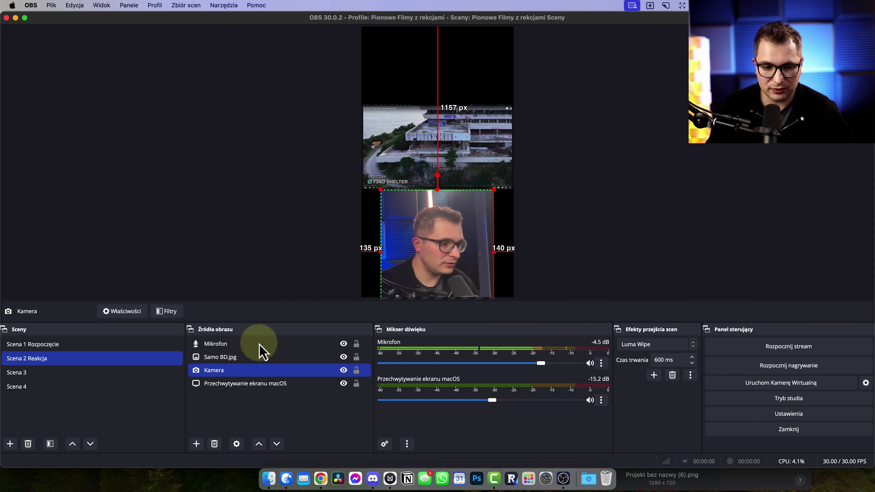
left_click(355, 221)
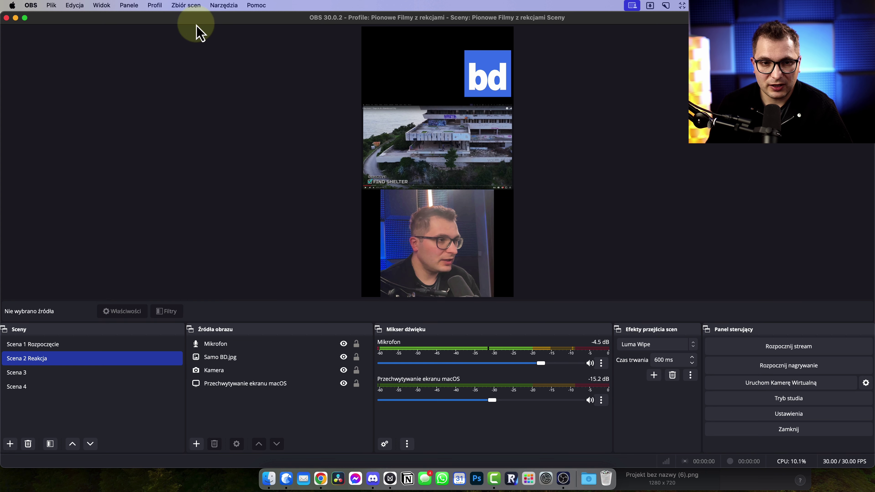
- Switch to the Reakcje Poziom profile and check its output settings without changing them
left_click(155, 6)
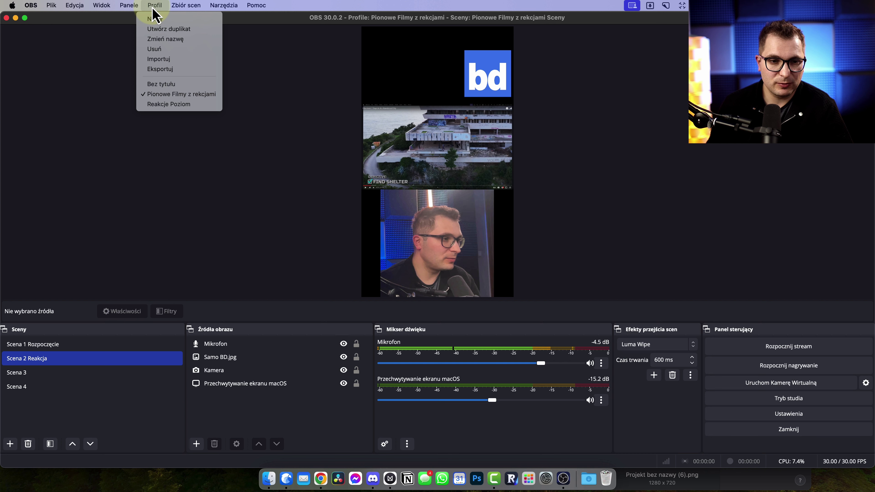
left_click(167, 104)
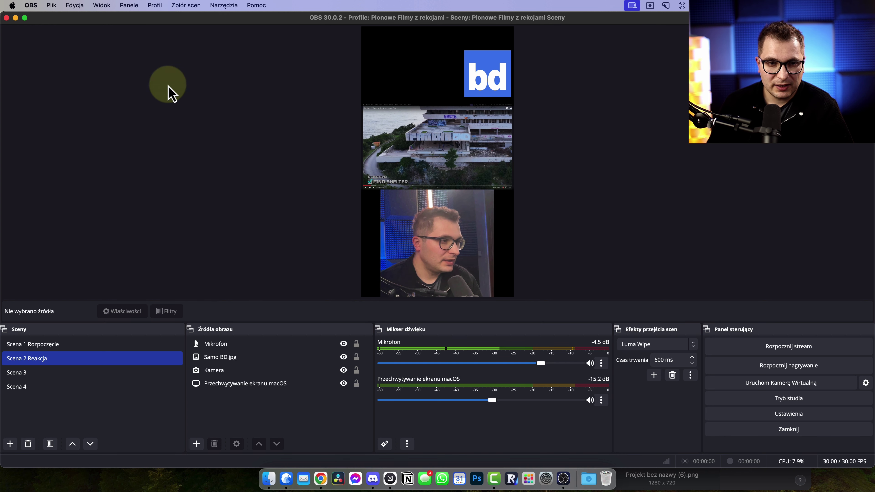
left_click(792, 417)
left_click(267, 127)
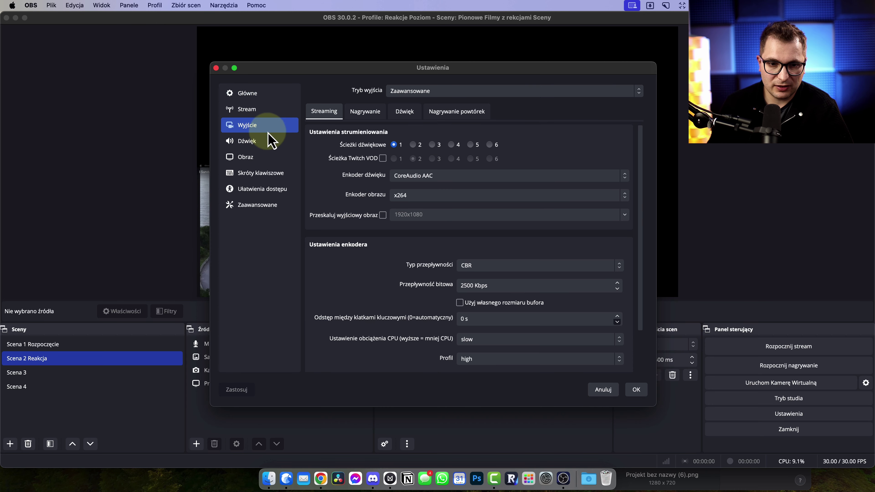
left_click(608, 393)
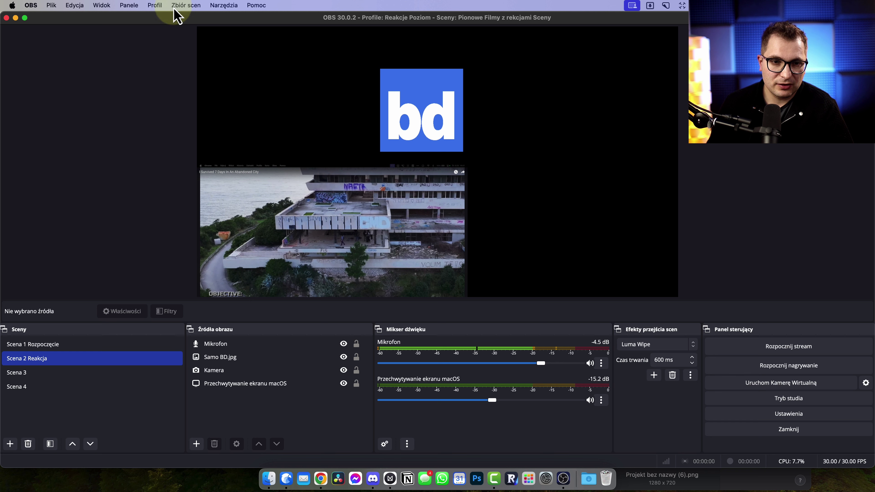
- Switch to the Rekacje Sceny Poziom scene collection and select the Przechwytywanie ekranu macOS source
left_click(183, 5)
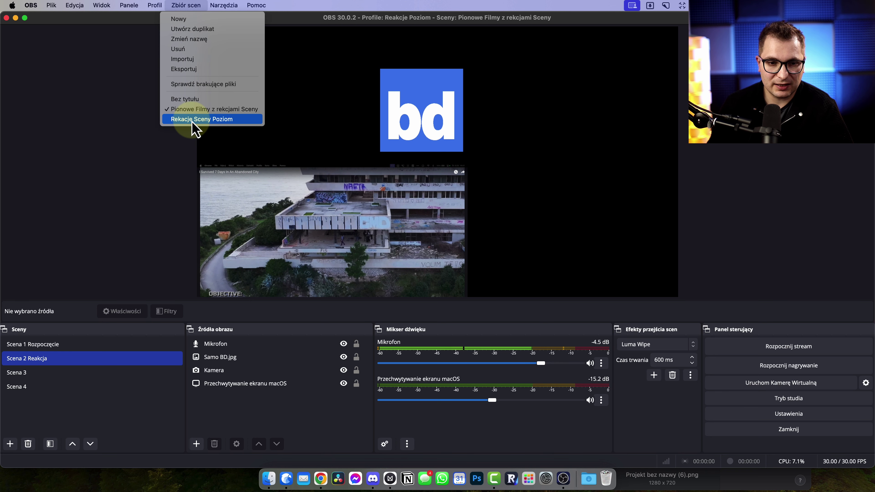
left_click(219, 130)
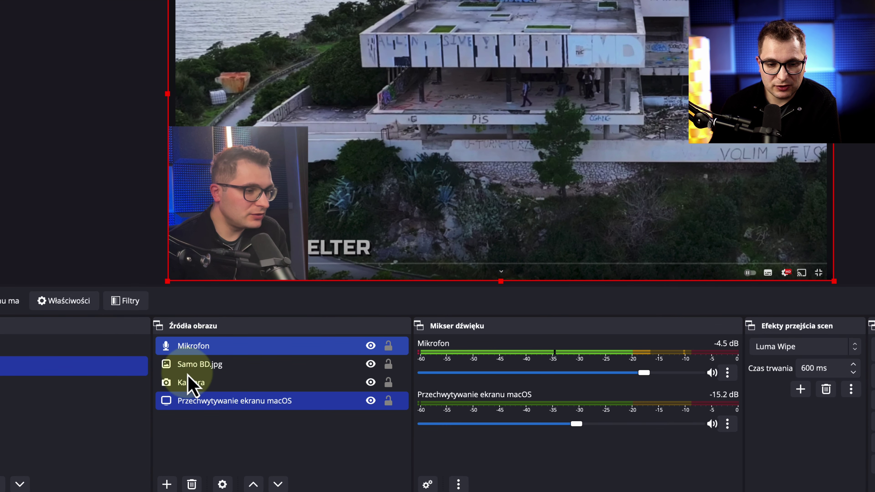
left_click(196, 403)
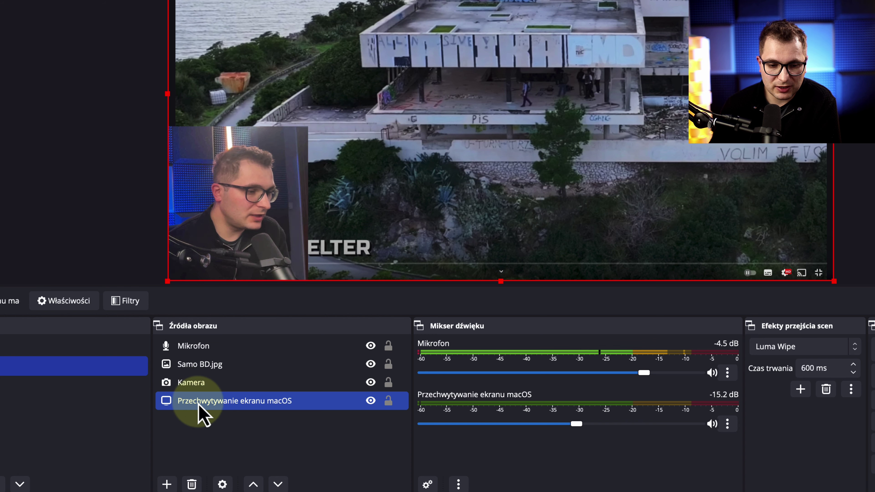
- Add a Source Record effect filter with its default name to the Przechwytywanie ekranu macOS source
right_click(200, 404)
left_click(227, 370)
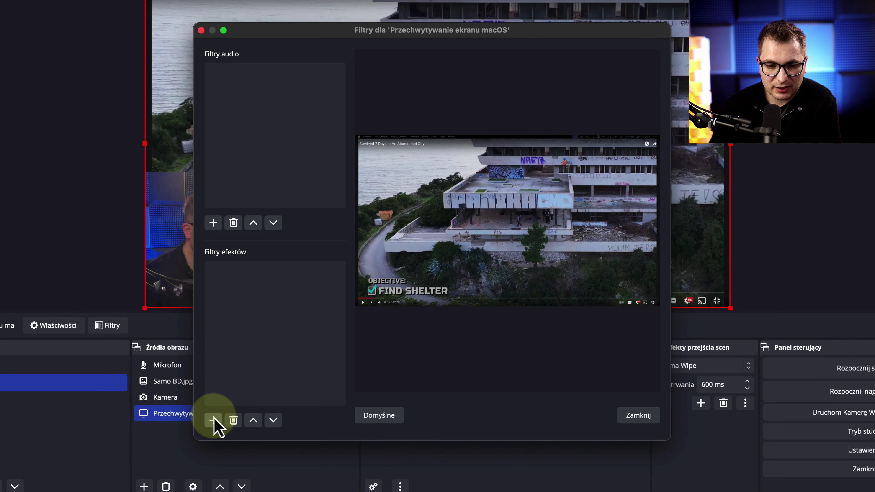
left_click(214, 422)
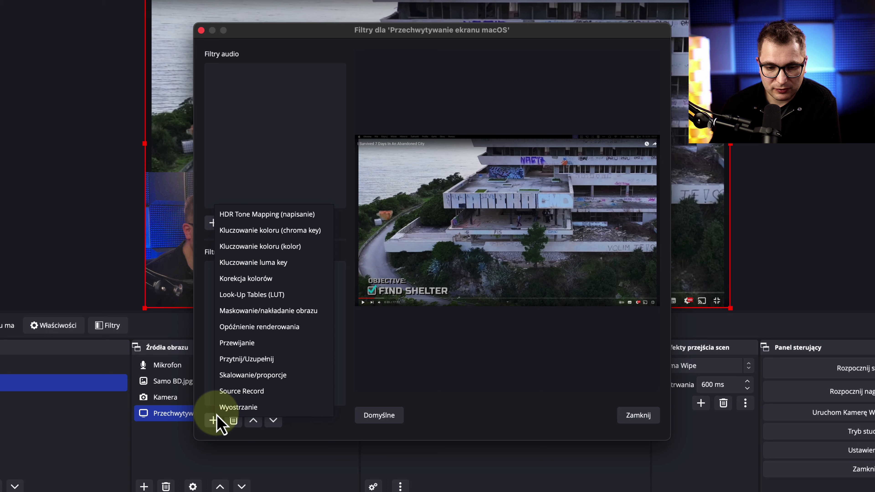
left_click(228, 392)
left_click(455, 252)
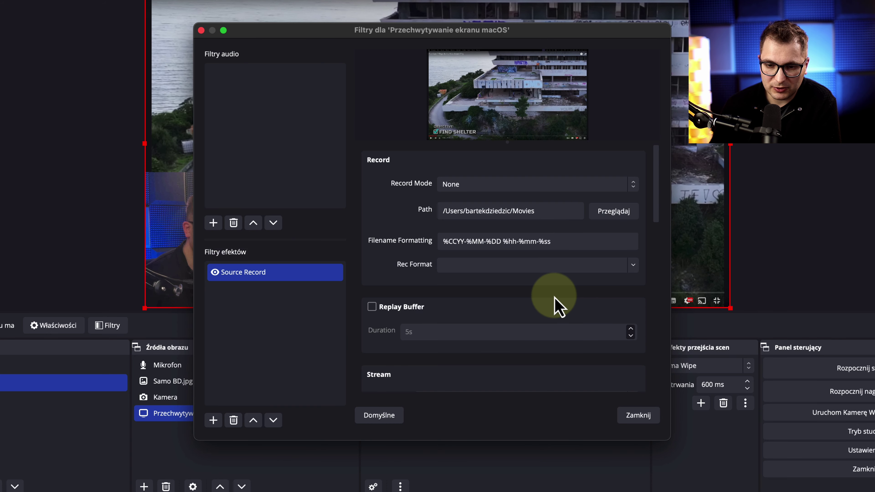
- Set the Source Record filter's Record Mode to Recording and its Rec Format to mkv
left_click(633, 186)
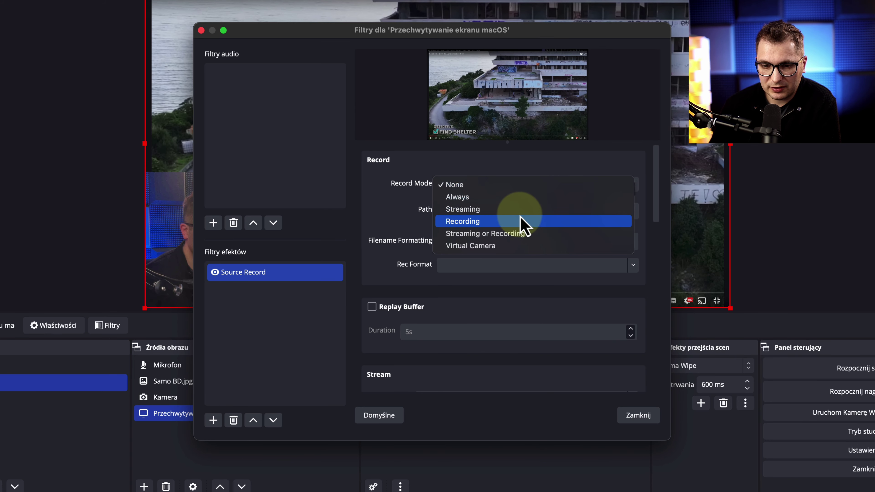
left_click(516, 221)
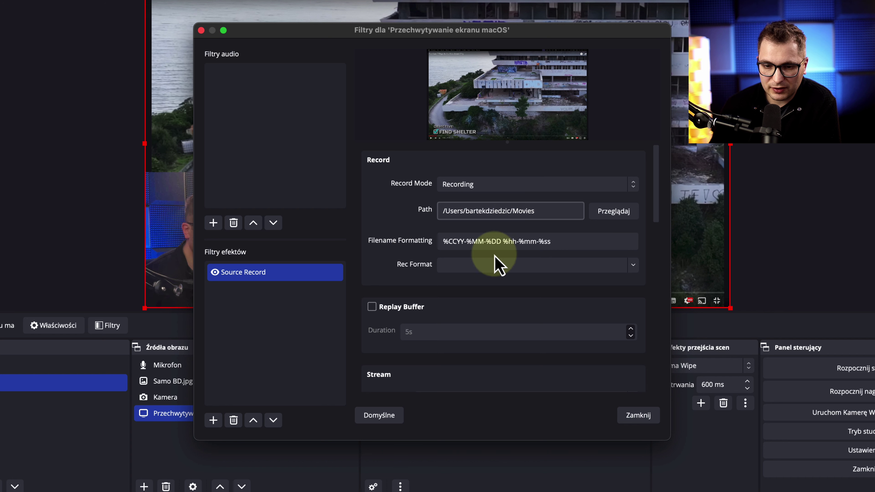
left_click(623, 267)
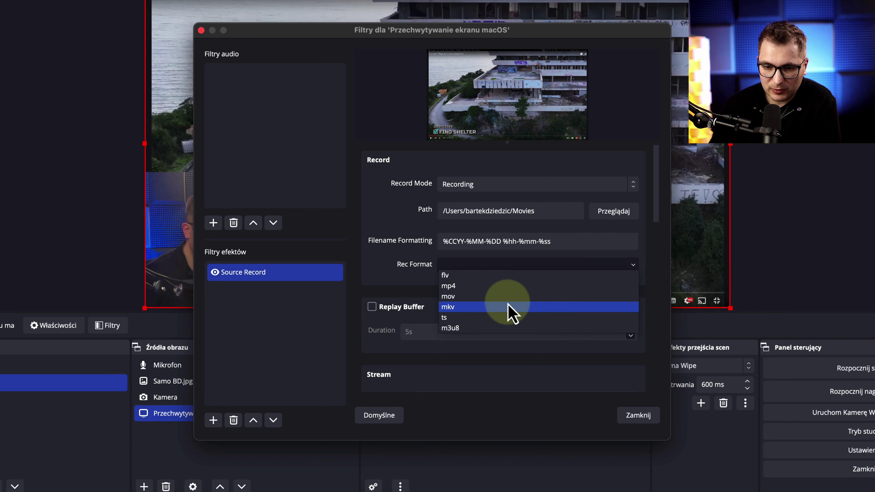
left_click(508, 307)
- Switch the filter's x264 encoder rate control to CRF and review the remaining encoder options
scroll(612, 300, "down", 10)
scroll(534, 296, "up", 5)
scroll(465, 294, "down", 1)
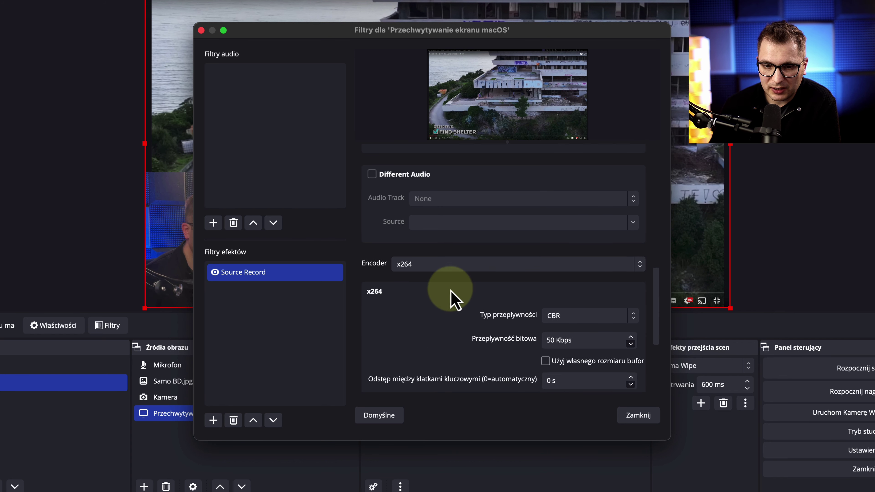
left_click(598, 320)
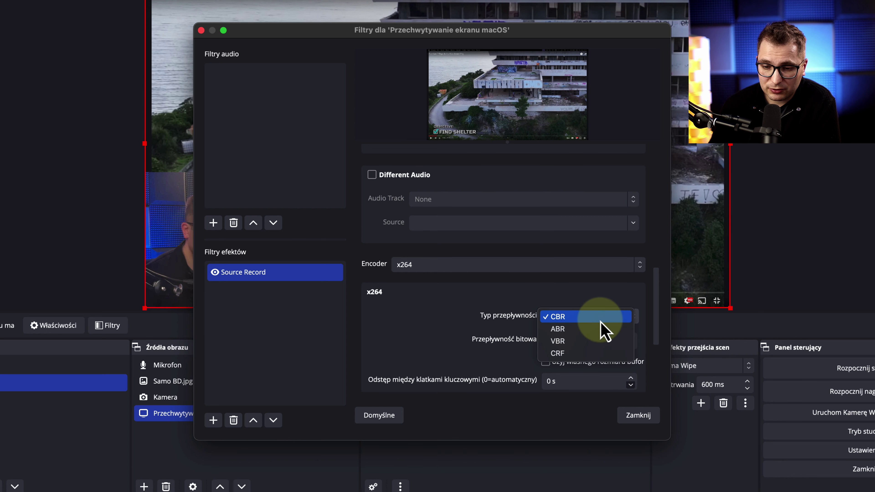
left_click(579, 355)
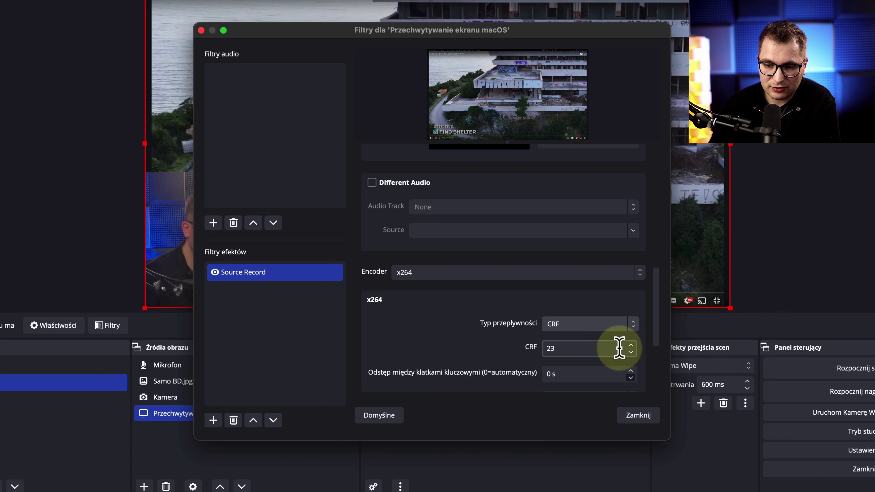
scroll(451, 355, "down", 5)
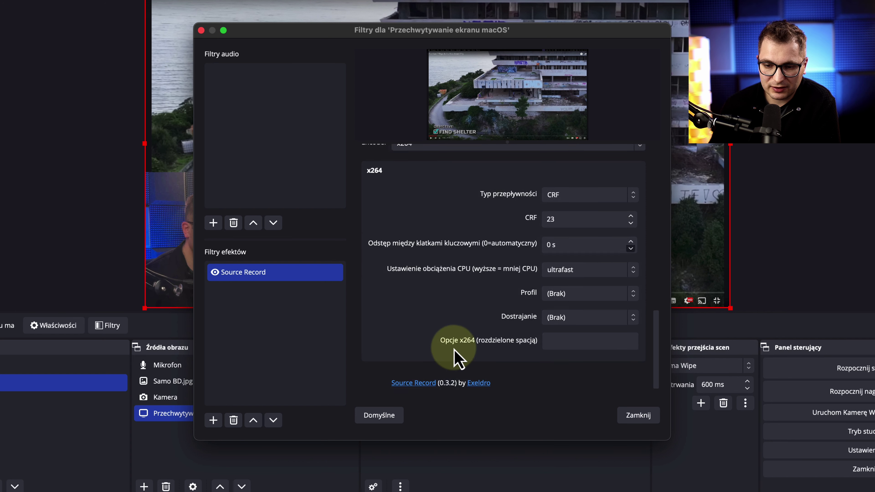